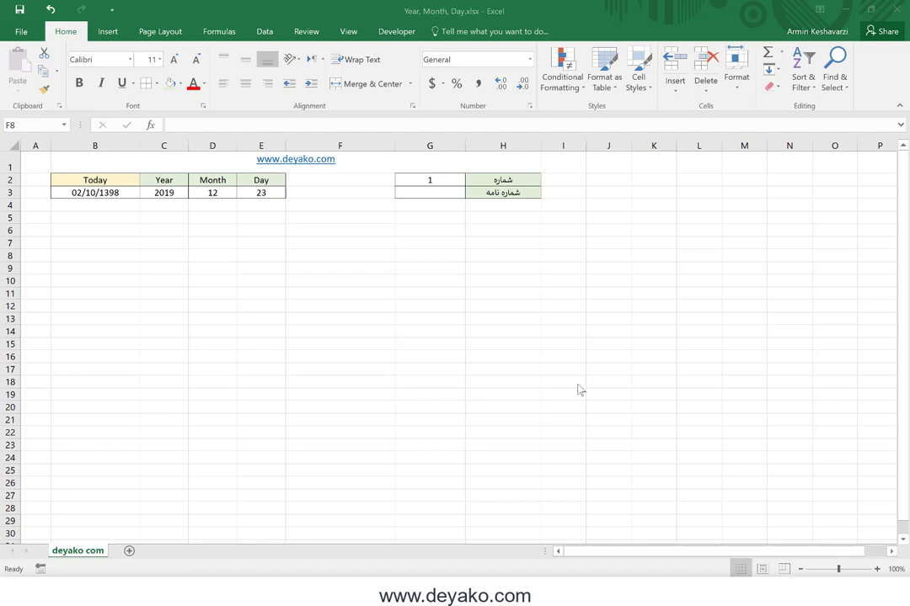
Step: Give B3's TODAY() date the Short Date format so it shows 12/23/2019
{"action": "left_click", "coordinate": [165, 192]}
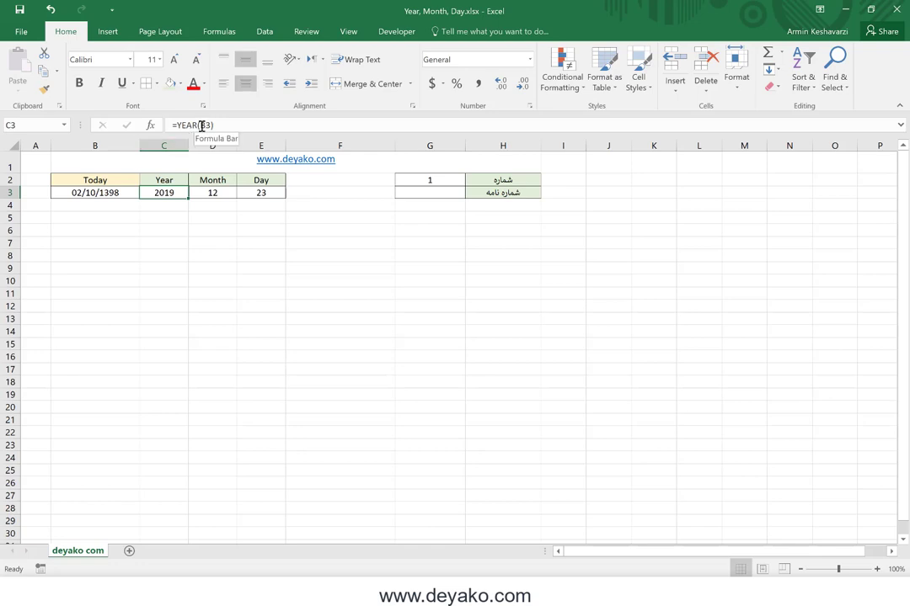
{"action": "left_click", "coordinate": [105, 192]}
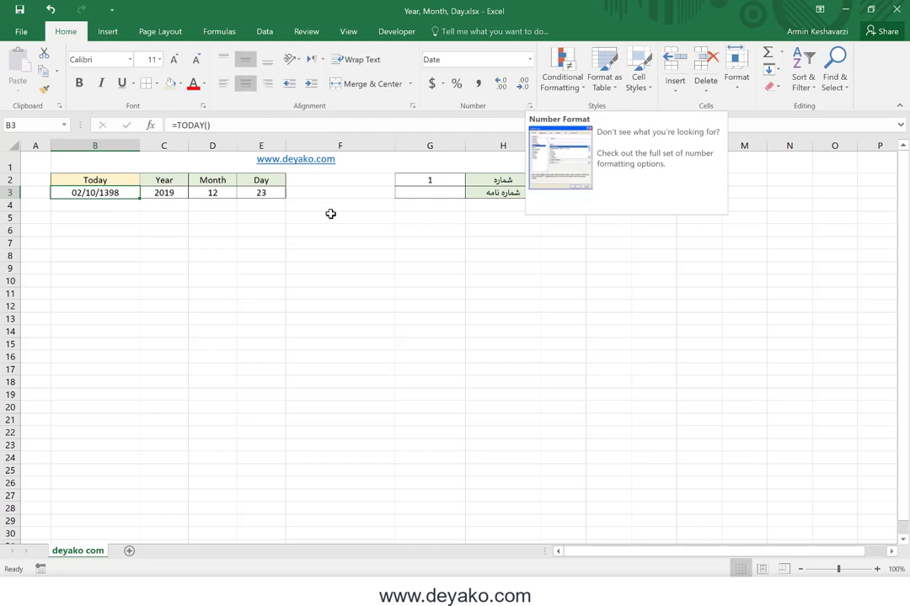
{"action": "left_click", "coordinate": [529, 58]}
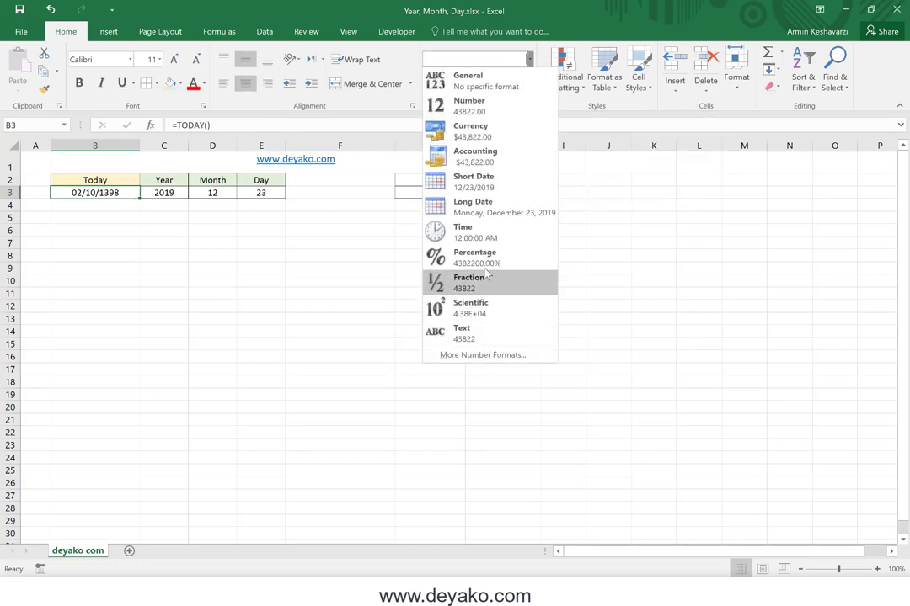
{"action": "left_click", "coordinate": [504, 181]}
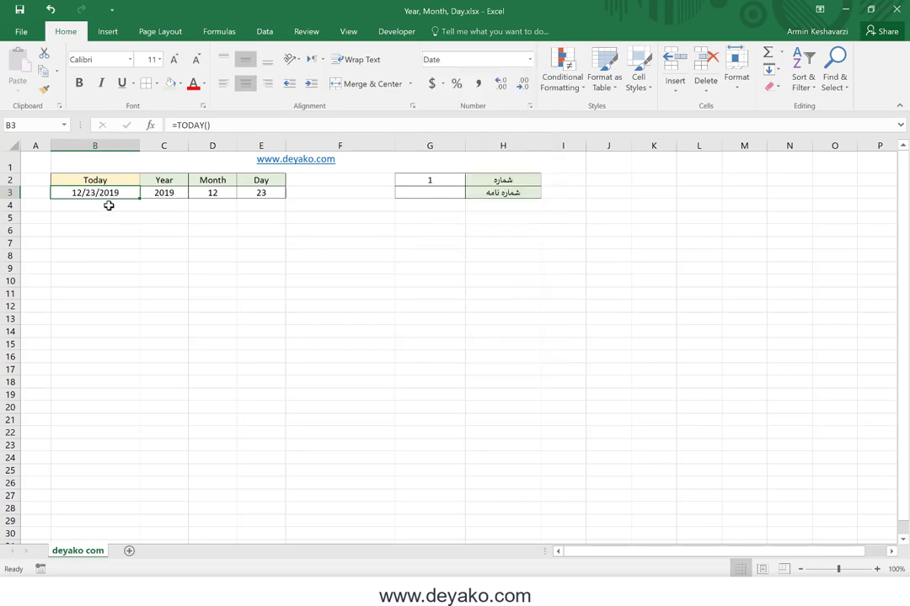
{"action": "left_click", "coordinate": [160, 201]}
{"action": "left_click", "coordinate": [212, 190]}
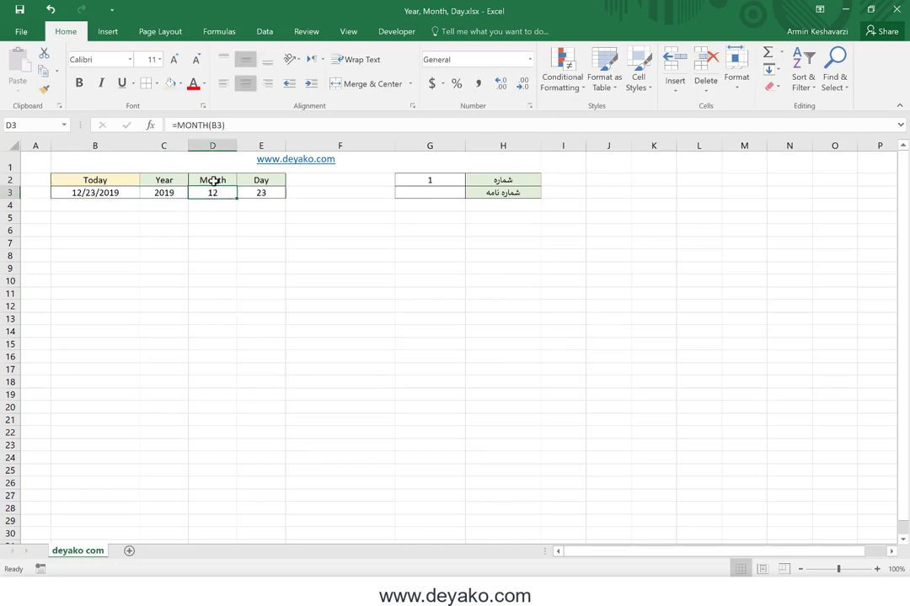
{"action": "left_click_drag", "start_coordinate": [210, 125], "coordinate": [223, 125]}
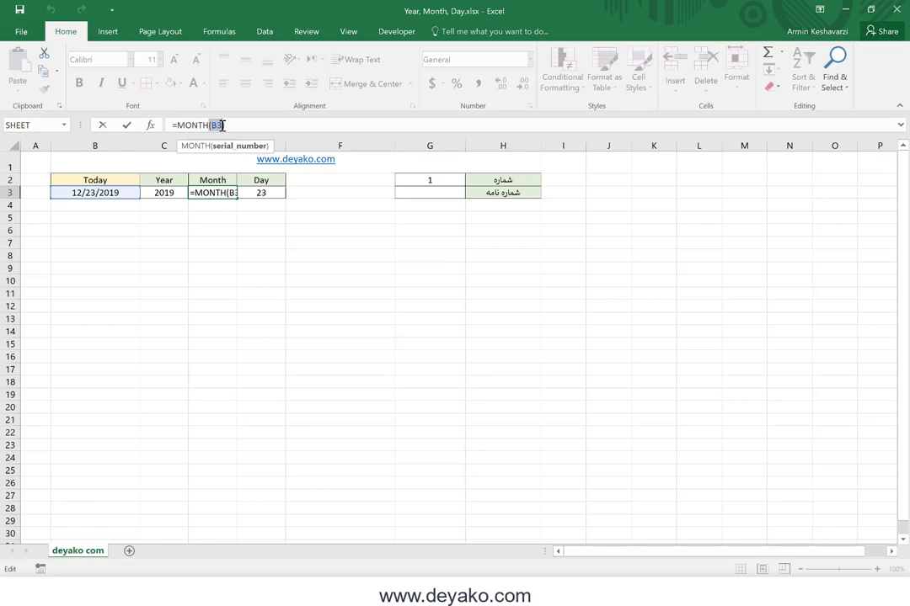
{"action": "key", "text": "Return"}
{"action": "left_click", "coordinate": [265, 192]}
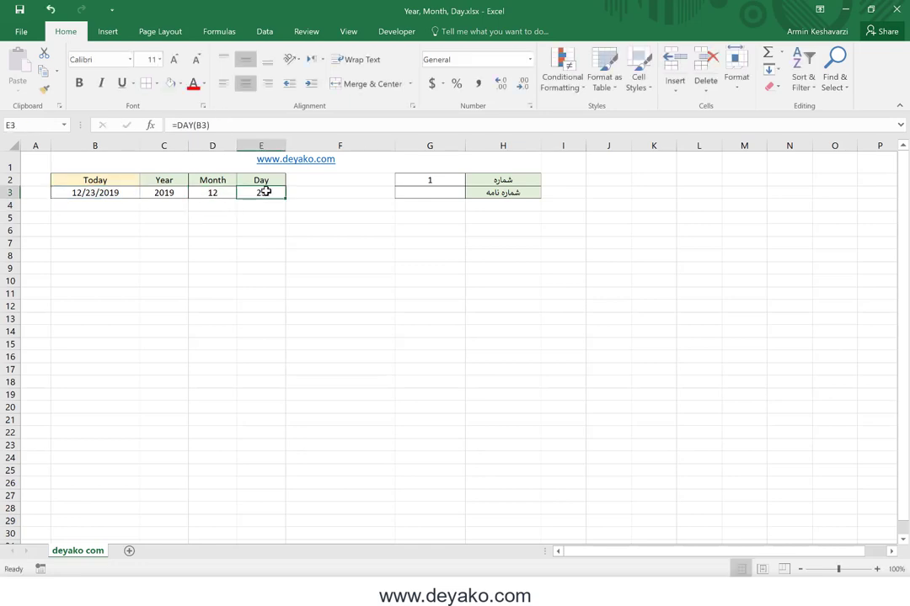
{"action": "left_click", "coordinate": [199, 126]}
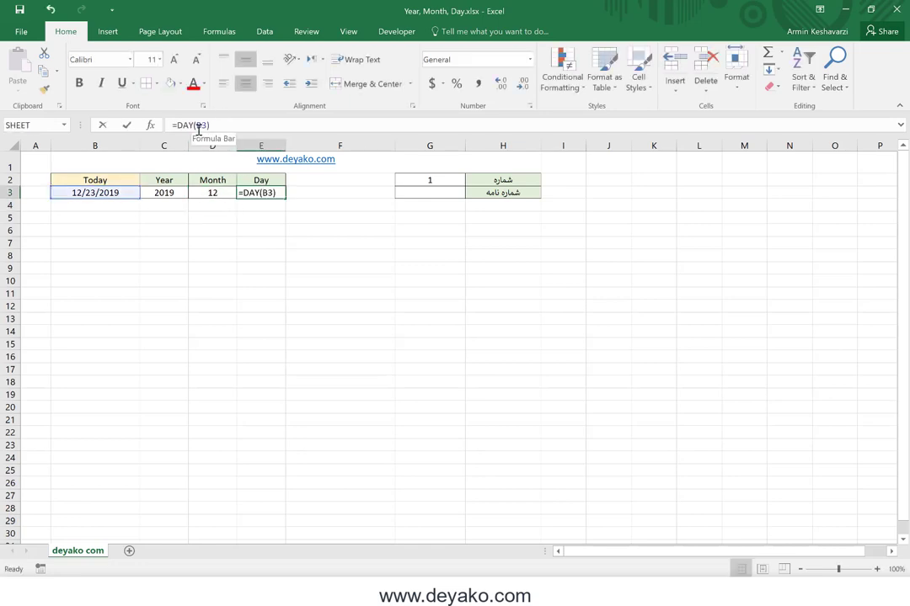
{"action": "double_click", "coordinate": [201, 126]}
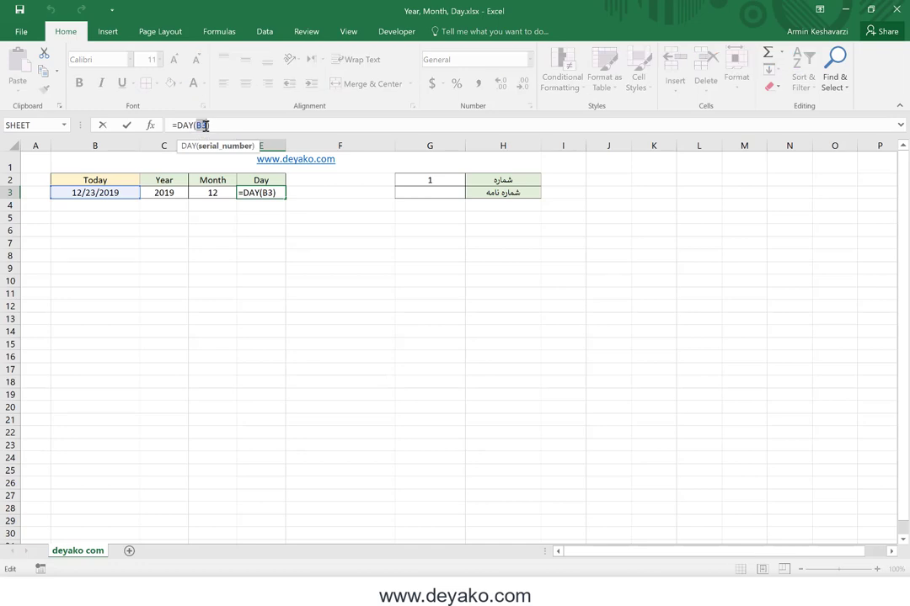
{"action": "key", "text": "Return"}
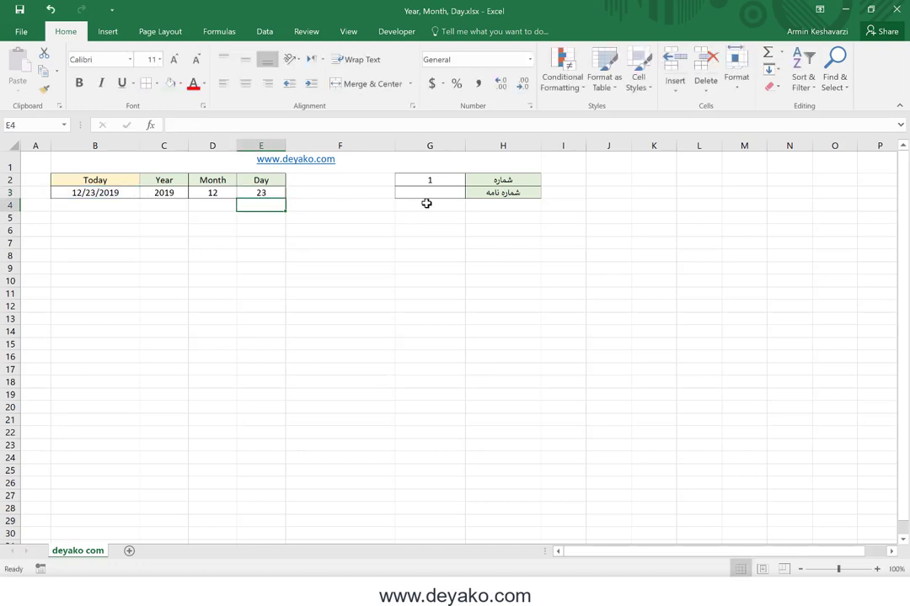
{"action": "left_click_drag", "start_coordinate": [164, 188], "coordinate": [242, 187]}
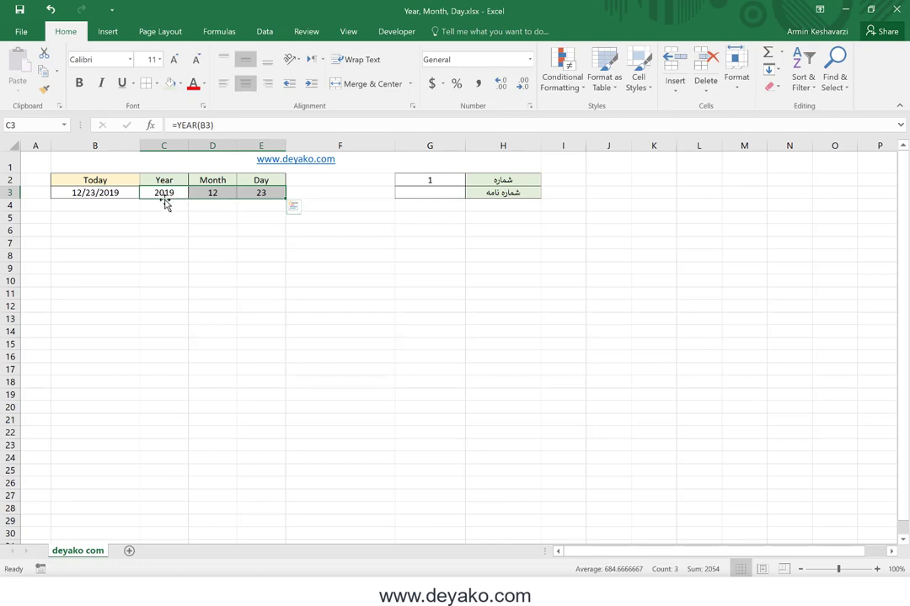
{"action": "left_click", "coordinate": [462, 196]}
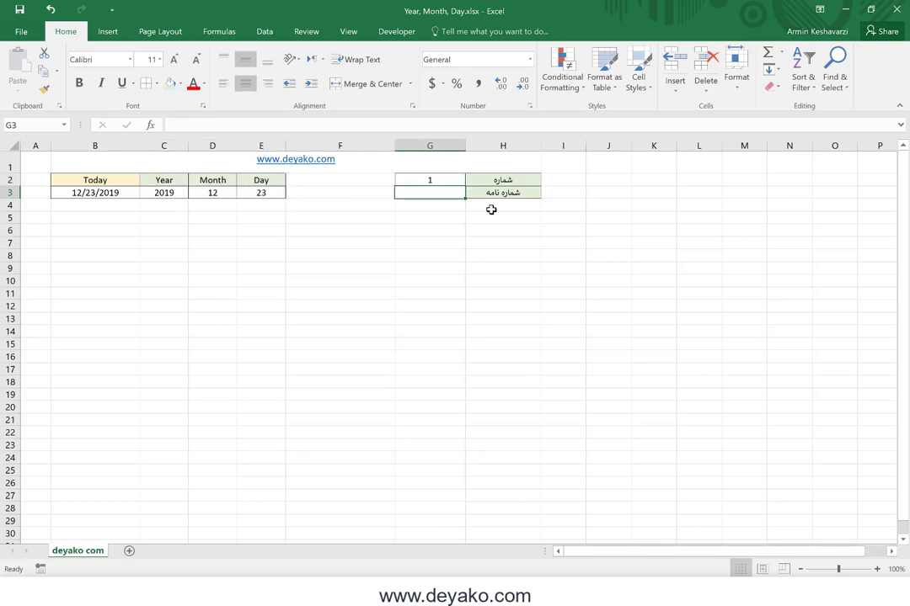
{"action": "left_click", "coordinate": [442, 180]}
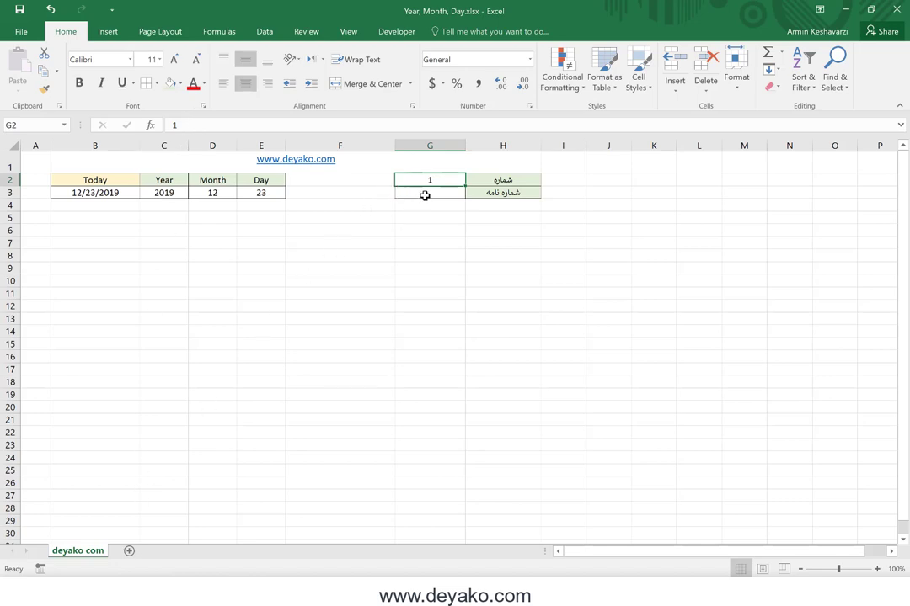
{"action": "left_click", "coordinate": [424, 195]}
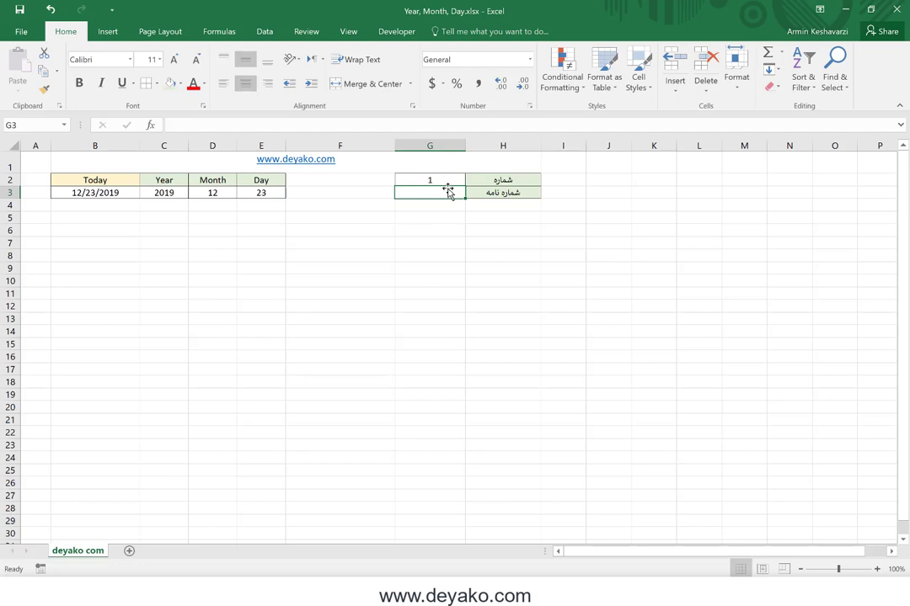
Step: Enter =B3 & "-" & G2 in G3, showing 43822-1
{"action": "type", "text": "="}
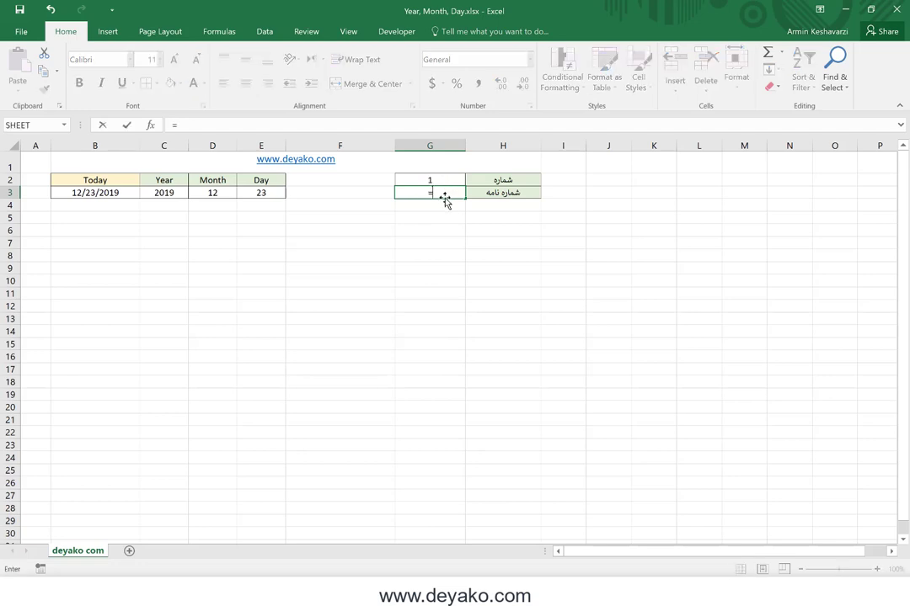
{"action": "left_click", "coordinate": [119, 195]}
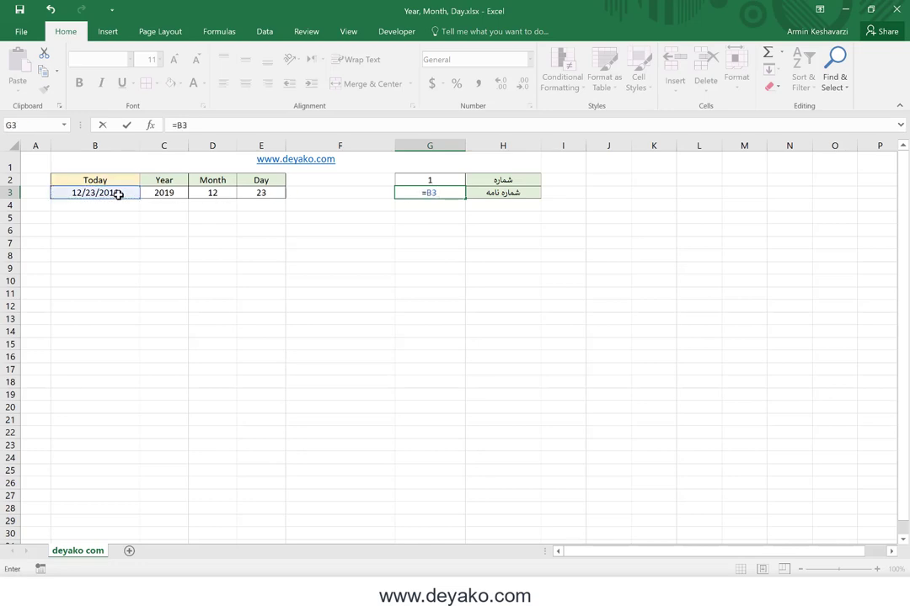
{"action": "type", "text": "&"}
{"action": "type", "text": " \"-\""}
{"action": "type", "text": " &"}
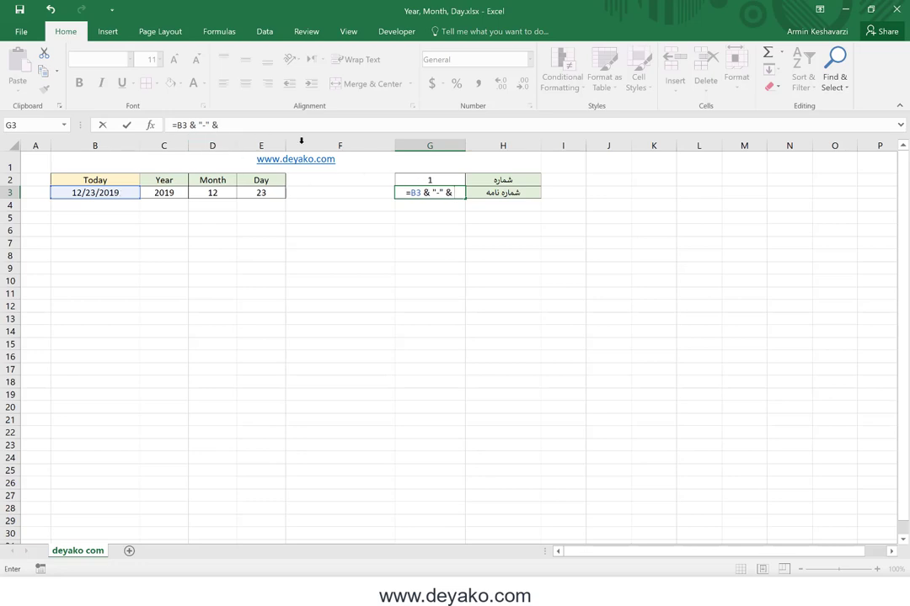
{"action": "left_click", "coordinate": [430, 181]}
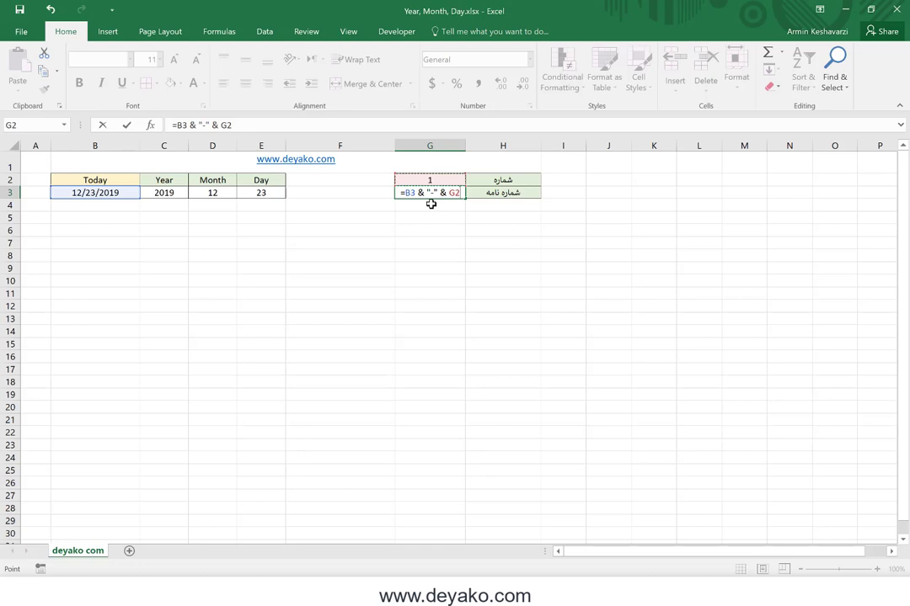
{"action": "key", "text": "Return"}
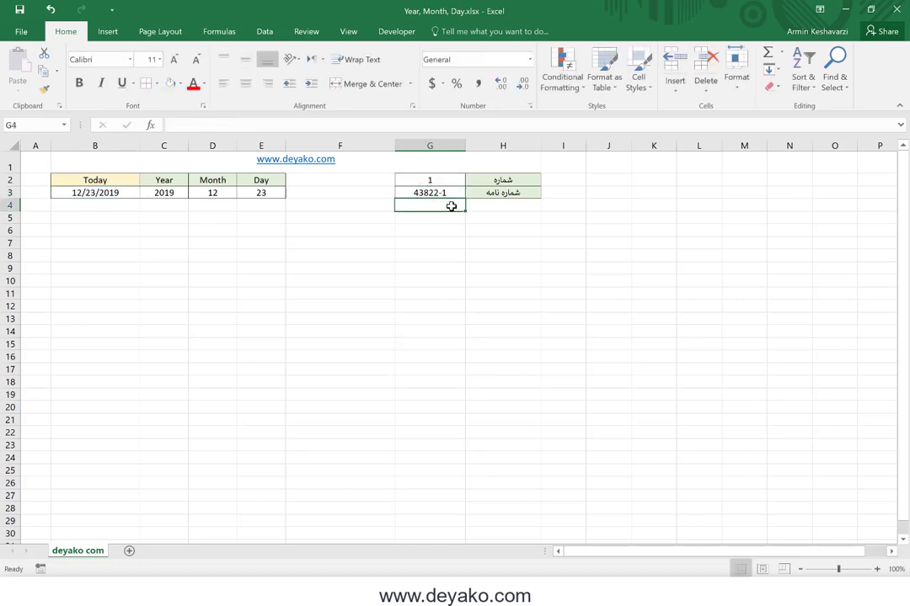
Step: Wrap B3 in YEAR so G3 reads =YEAR(B3) & "-" & G2, showing 2019-1
{"action": "left_click", "coordinate": [455, 195]}
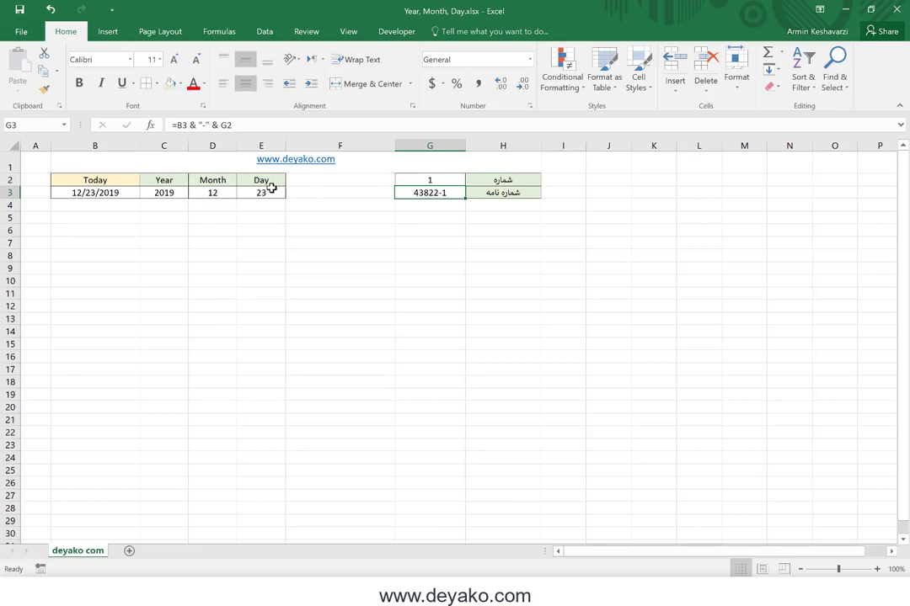
{"action": "double_click", "coordinate": [182, 125]}
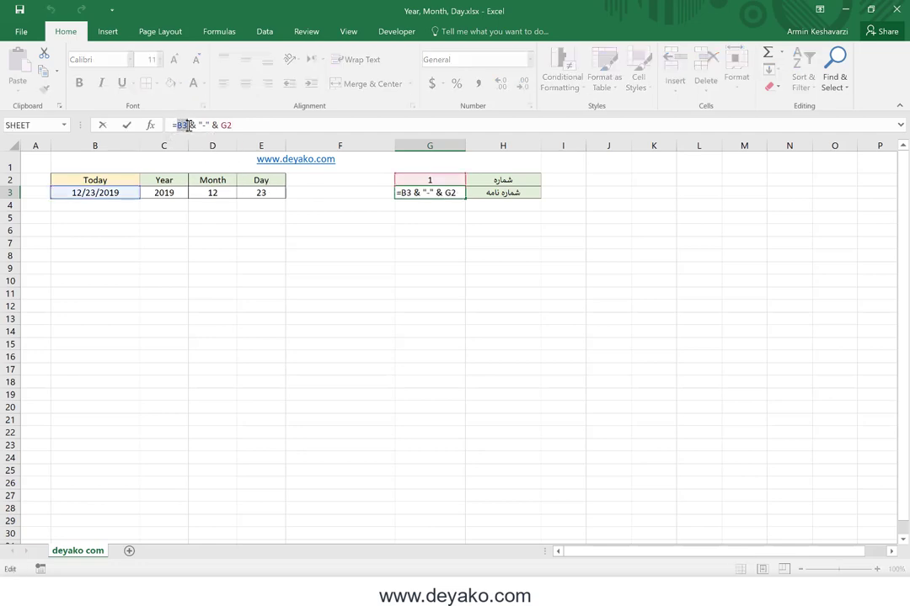
{"action": "key", "text": "BackSpace"}
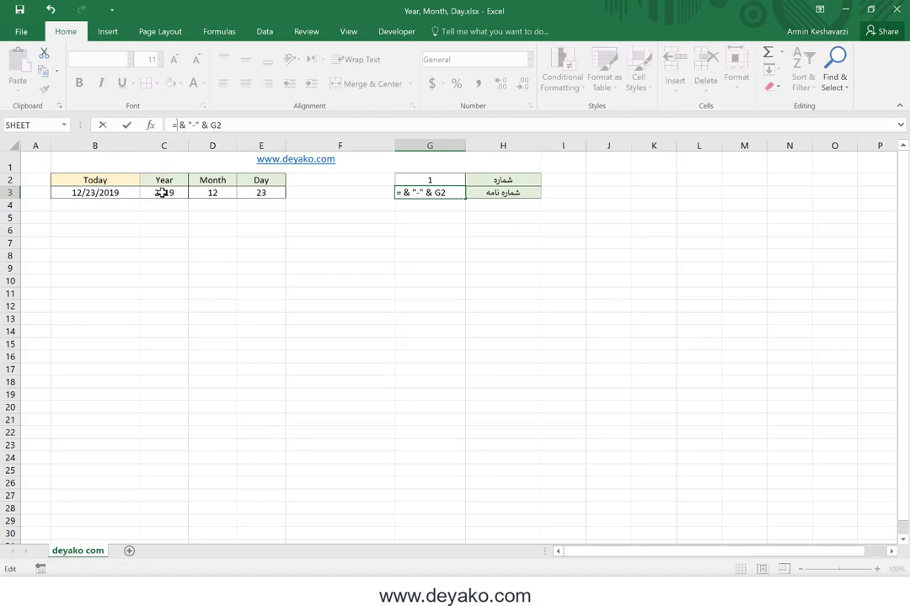
{"action": "key", "text": "ctrl+z"}
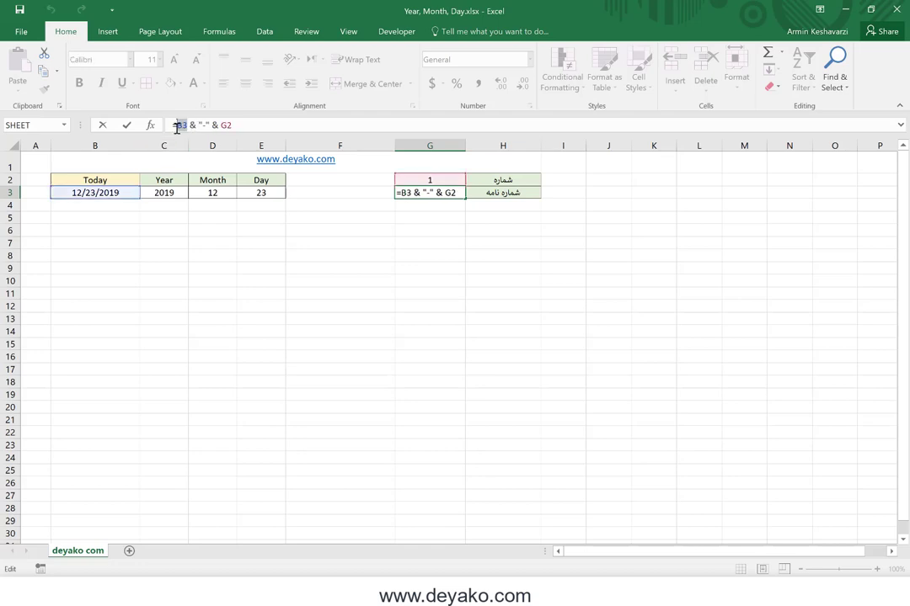
{"action": "type", "text": "Year"}
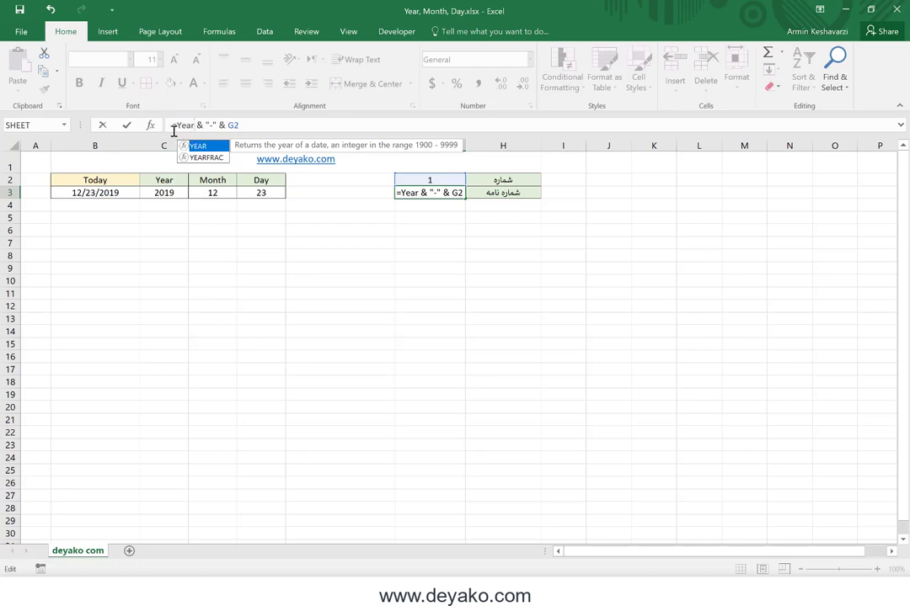
{"action": "type", "text": "("}
{"action": "left_click", "coordinate": [110, 193]}
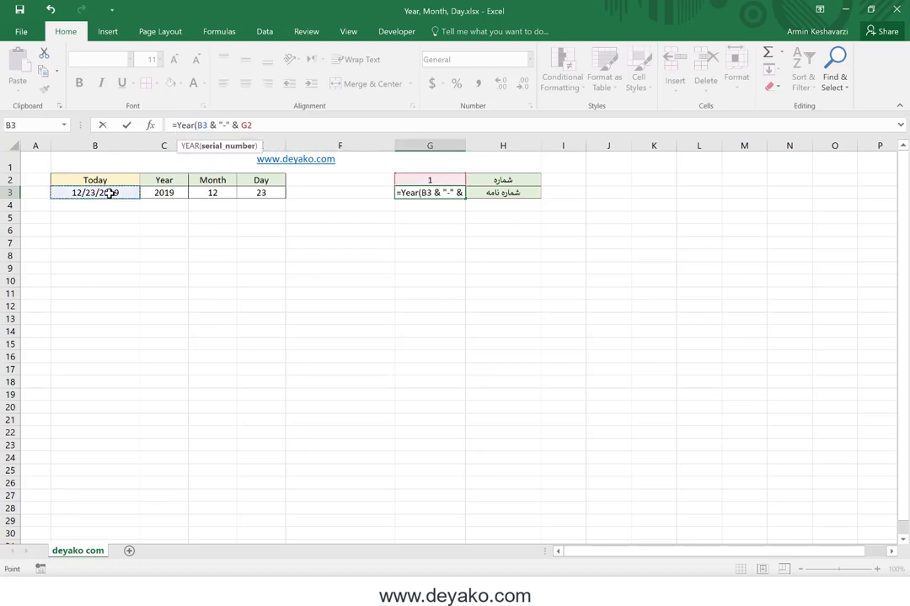
{"action": "type", "text": ")"}
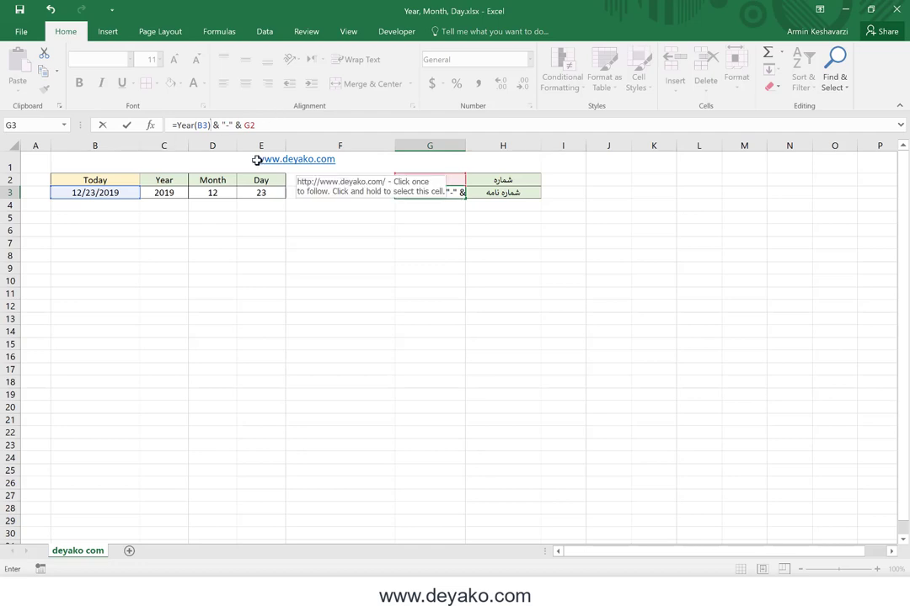
{"action": "key", "text": "Return"}
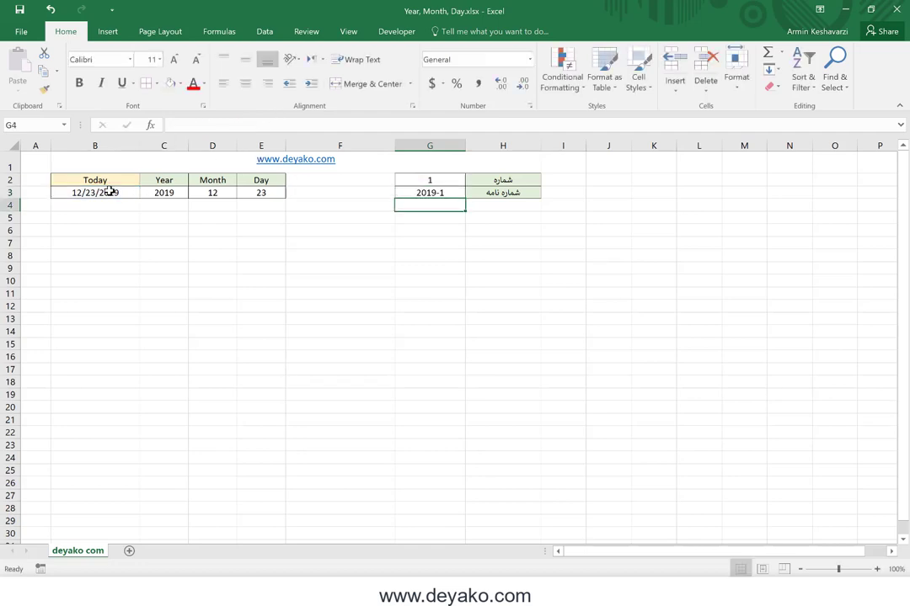
{"action": "left_click", "coordinate": [444, 193]}
Step: Append & MONTH(B3) after the year in G3's formula
{"action": "left_click", "coordinate": [222, 126]}
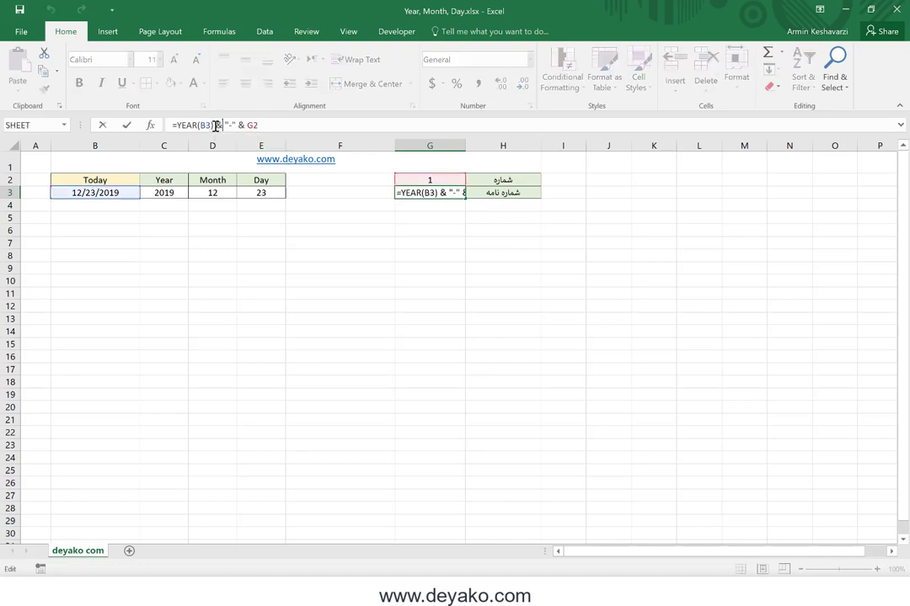
{"action": "type", "text": "& "}
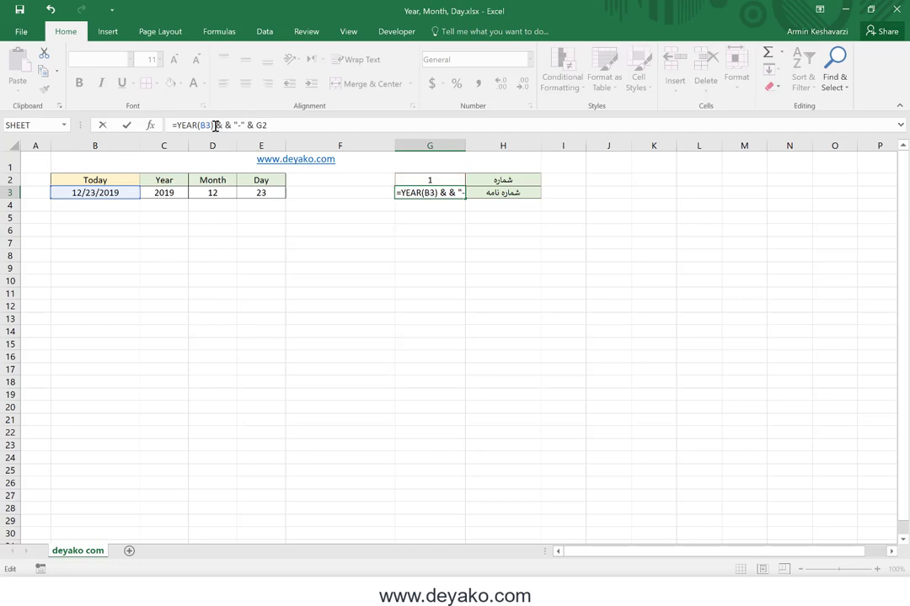
{"action": "type", "text": " mon "}
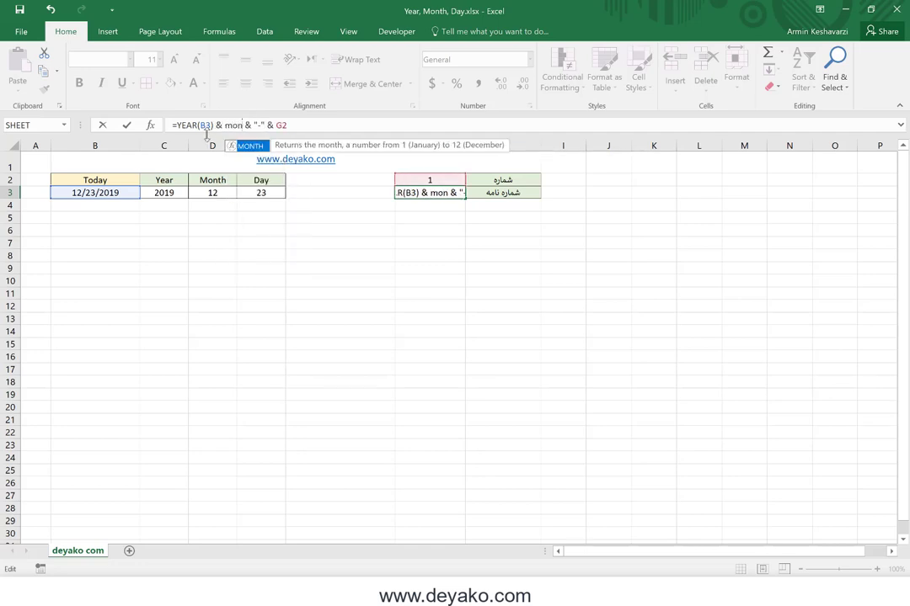
{"action": "type", "text": "th"}
{"action": "key", "text": "Tab"}
{"action": "type", "text": "("}
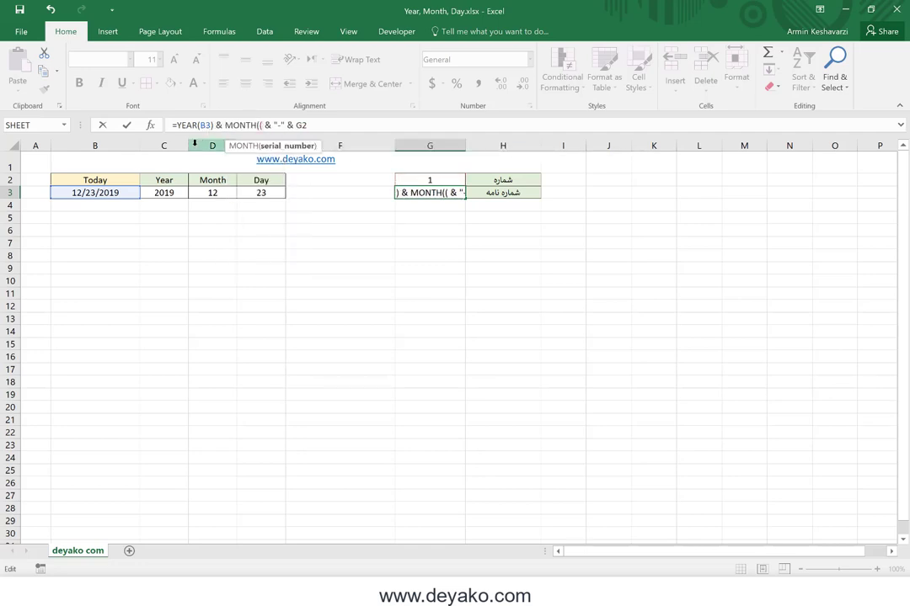
{"action": "key", "text": "BackSpace"}
{"action": "left_click", "coordinate": [123, 192]}
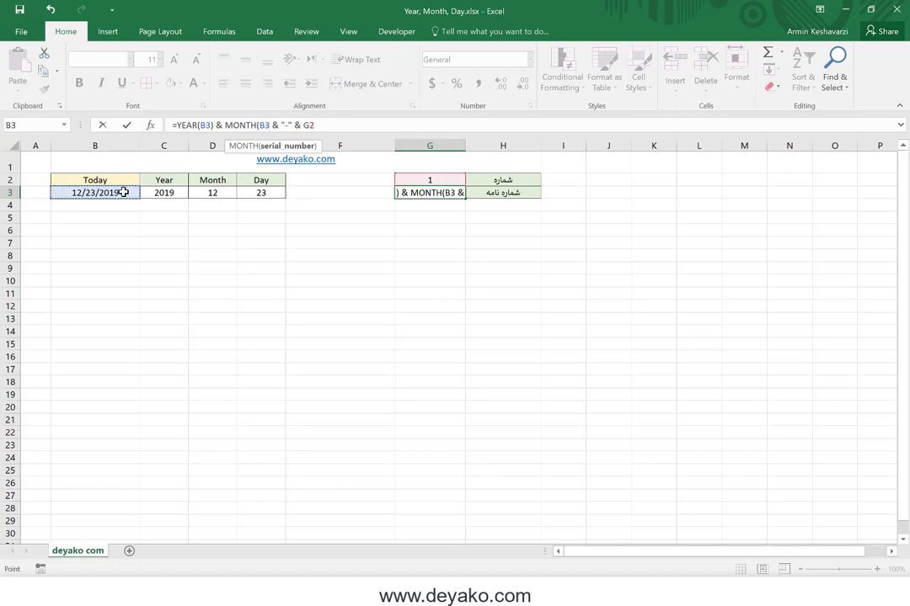
{"action": "key", "text": "Return"}
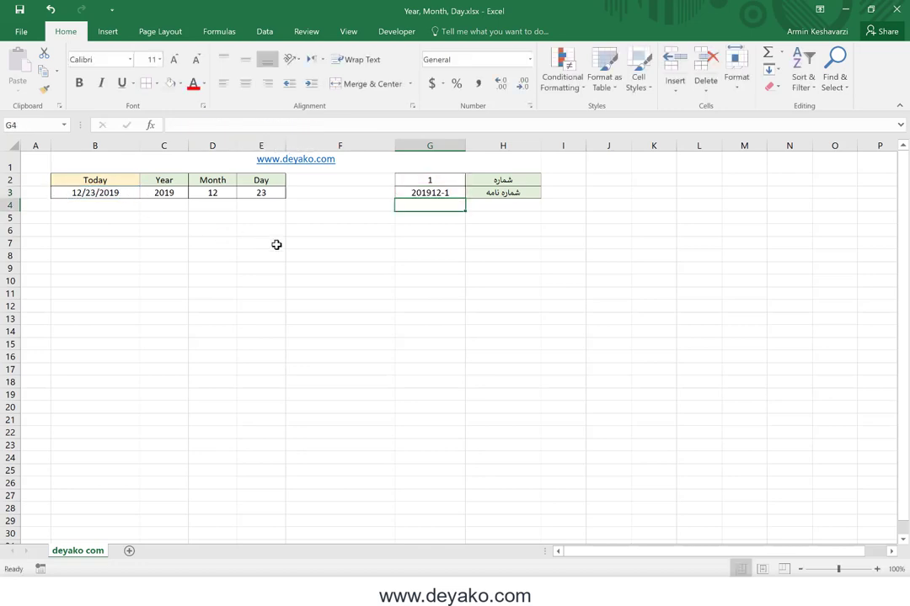
Step: Insert a "-" & separator before MONTH(B3) so G3 shows 2019-12-1
{"action": "left_click", "coordinate": [430, 191]}
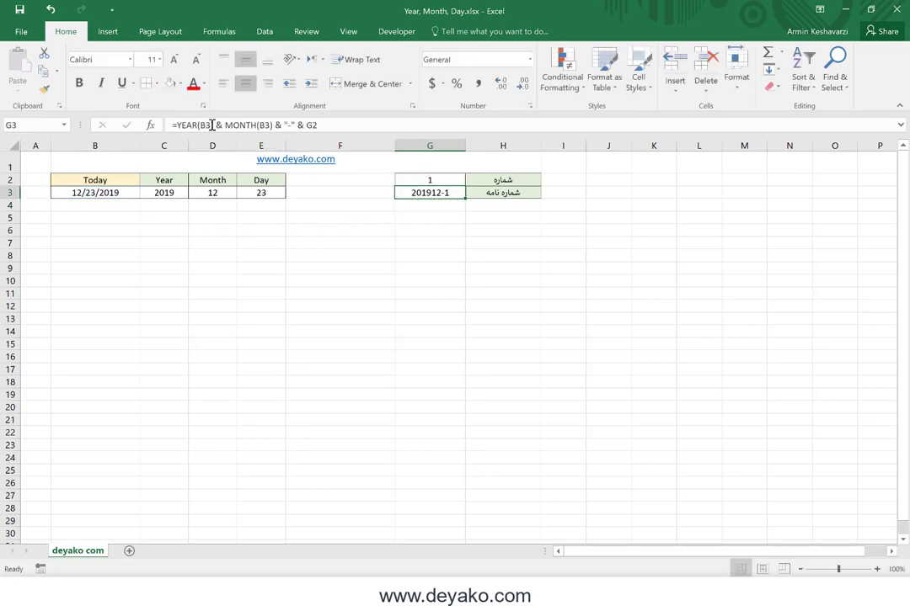
{"action": "left_click", "coordinate": [219, 126]}
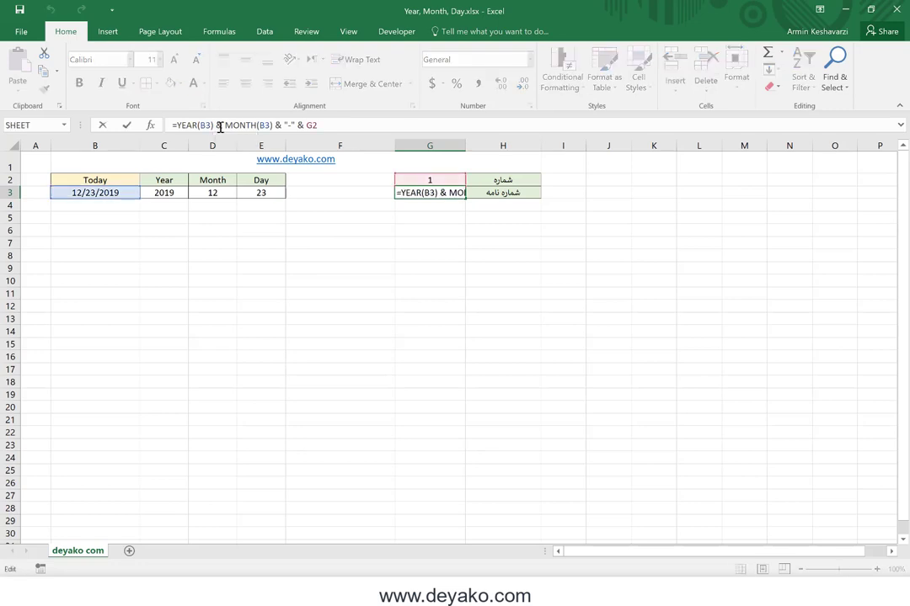
{"action": "type", "text": "\"-\" "}
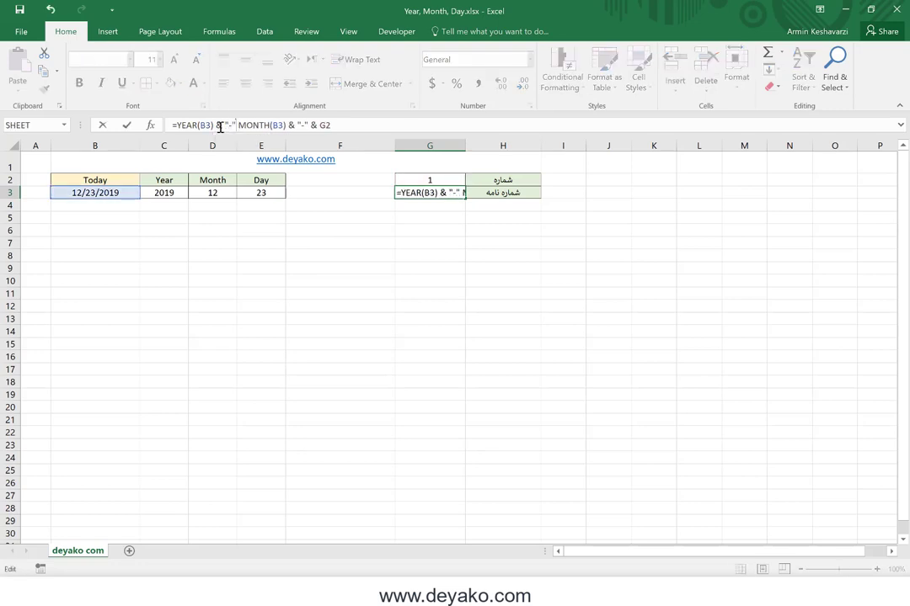
{"action": "type", "text": "&"}
{"action": "key", "text": "Return"}
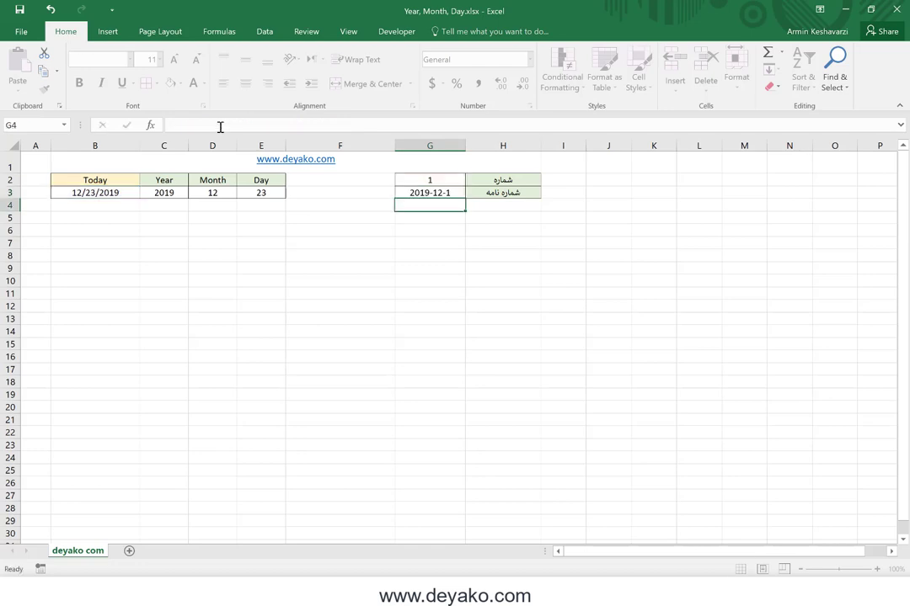
{"action": "left_click", "coordinate": [456, 193]}
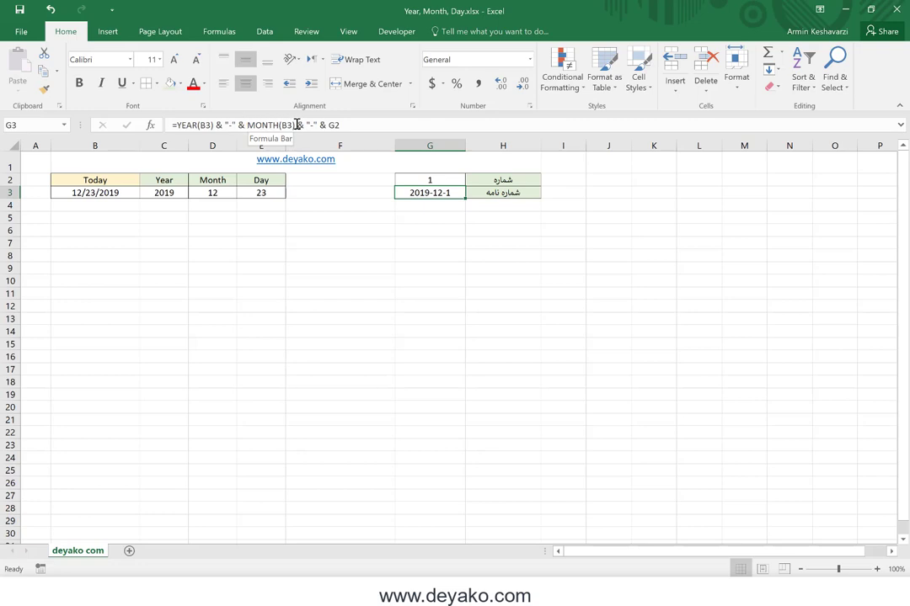
Step: Insert "-" & DAY(B3) & after the month so G3 shows 2019-12-23-1
{"action": "left_click", "coordinate": [295, 125]}
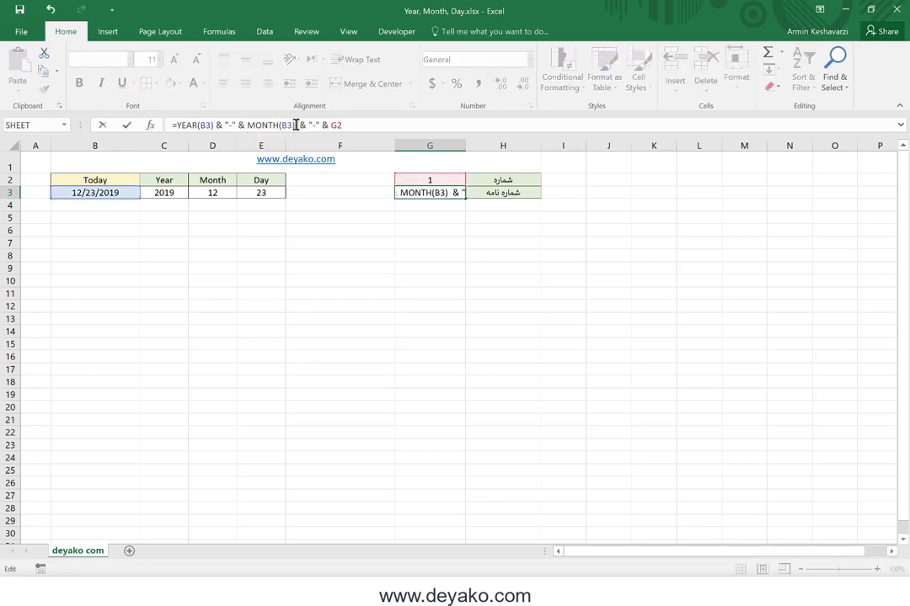
{"action": "type", "text": "& DA"}
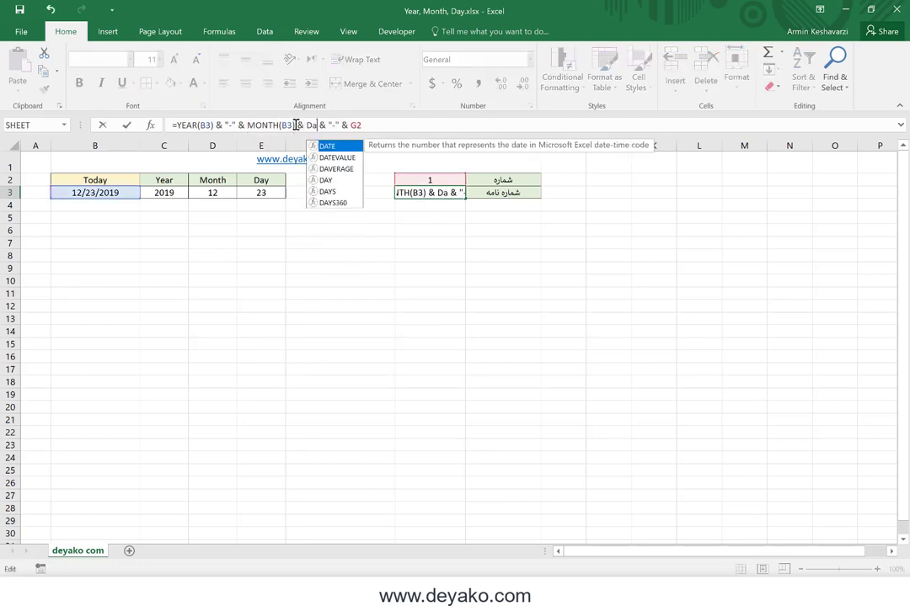
{"action": "type", "text": "Y("}
{"action": "key", "text": "BackSpace"}
{"action": "key", "text": "BackSpace"}
{"action": "key", "text": "BackSpace"}
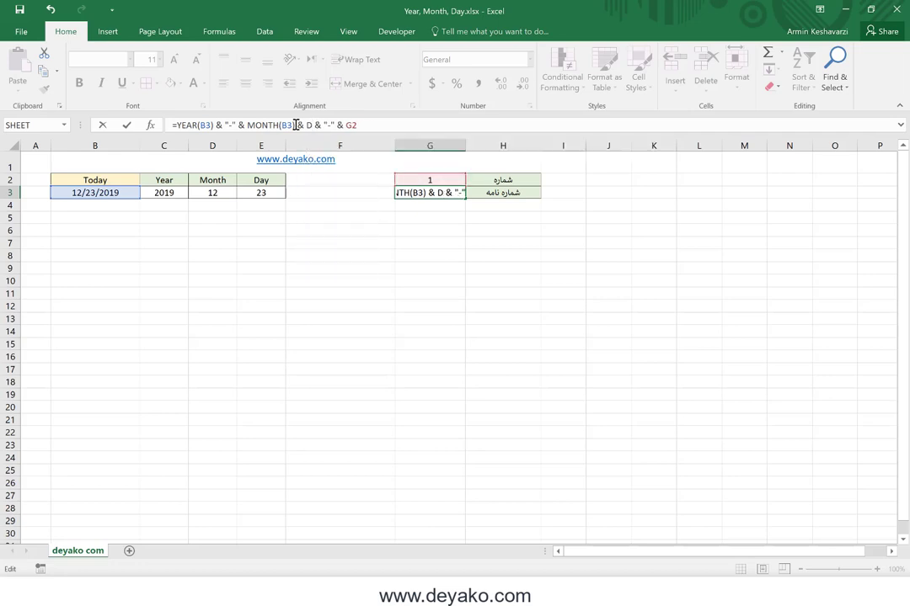
{"action": "key", "text": "BackSpace"}
{"action": "type", "text": "\"-\""}
{"action": "type", "text": " & D"}
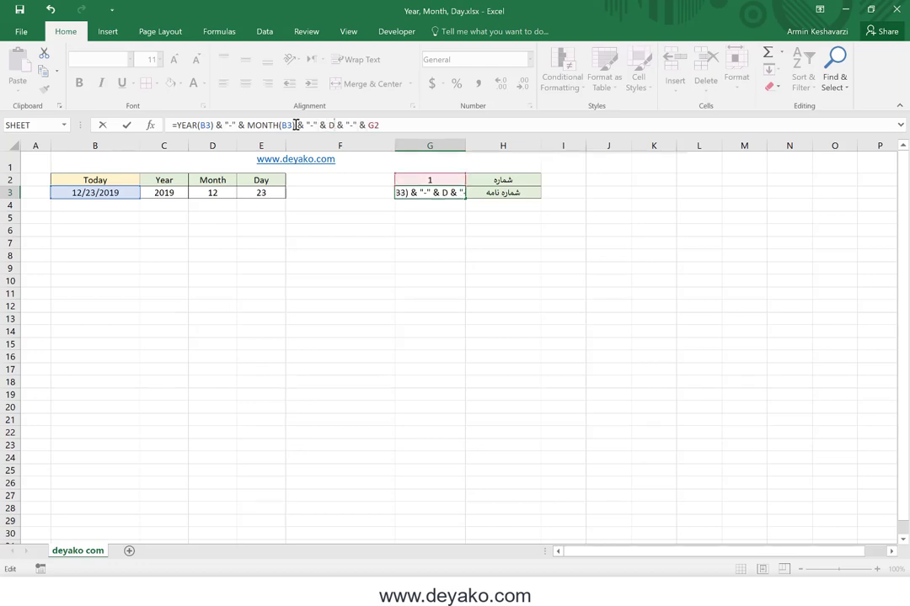
{"action": "type", "text": "AY("}
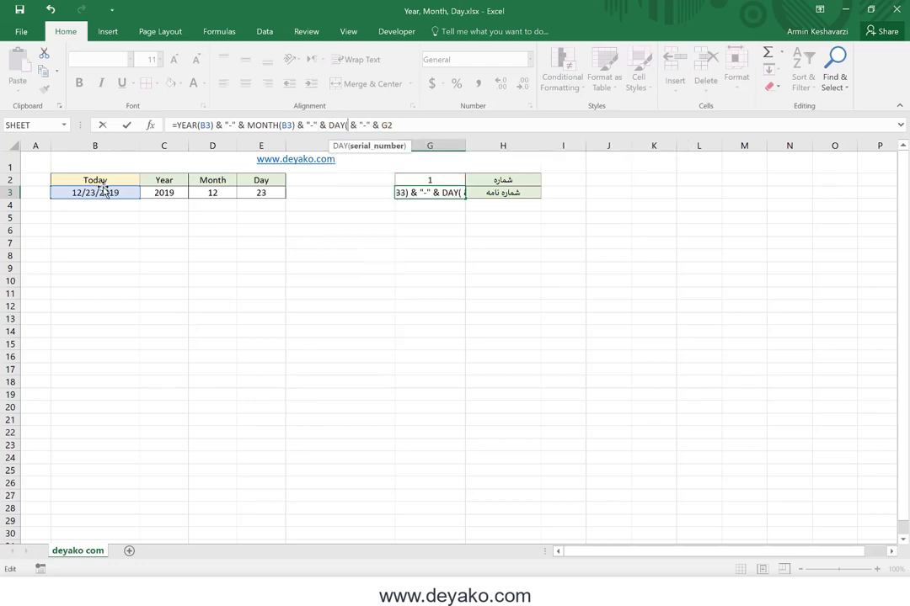
{"action": "left_click", "coordinate": [103, 193]}
{"action": "type", "text": ")"}
{"action": "key", "text": "Return"}
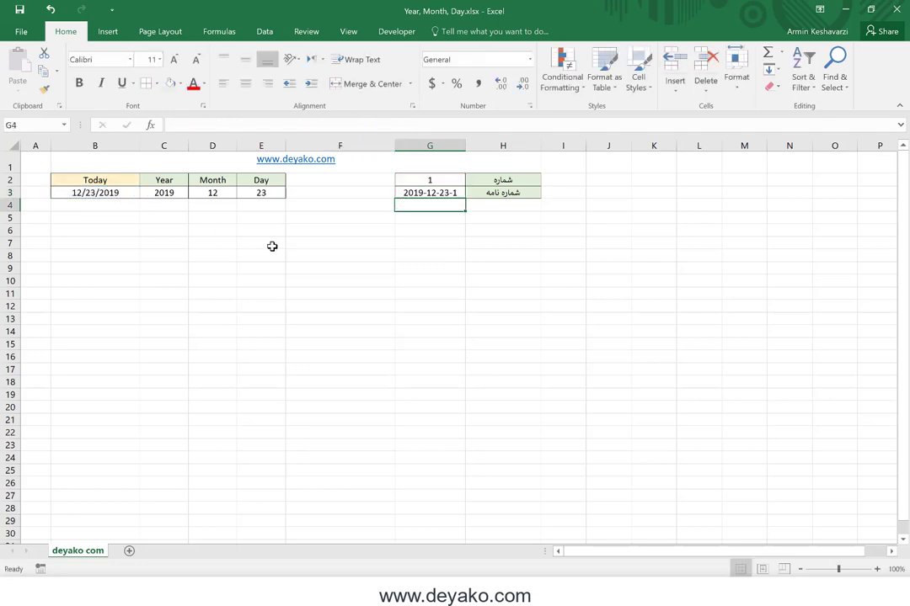
Step: Replace the dash after the year in G3's formula with a slash
{"action": "left_click", "coordinate": [455, 193]}
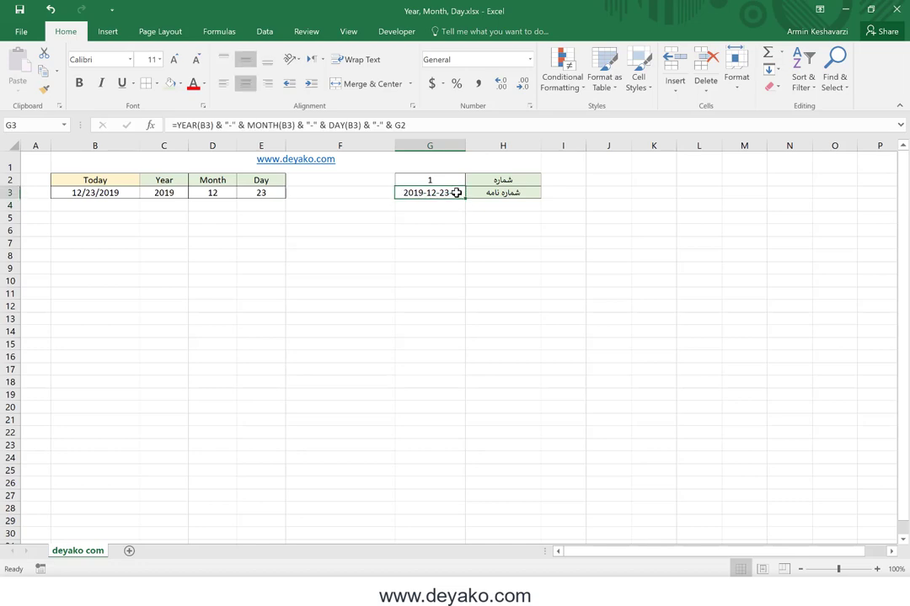
{"action": "left_click", "coordinate": [232, 127]}
{"action": "key", "text": "BackSpace"}
{"action": "type", "text": "/"}
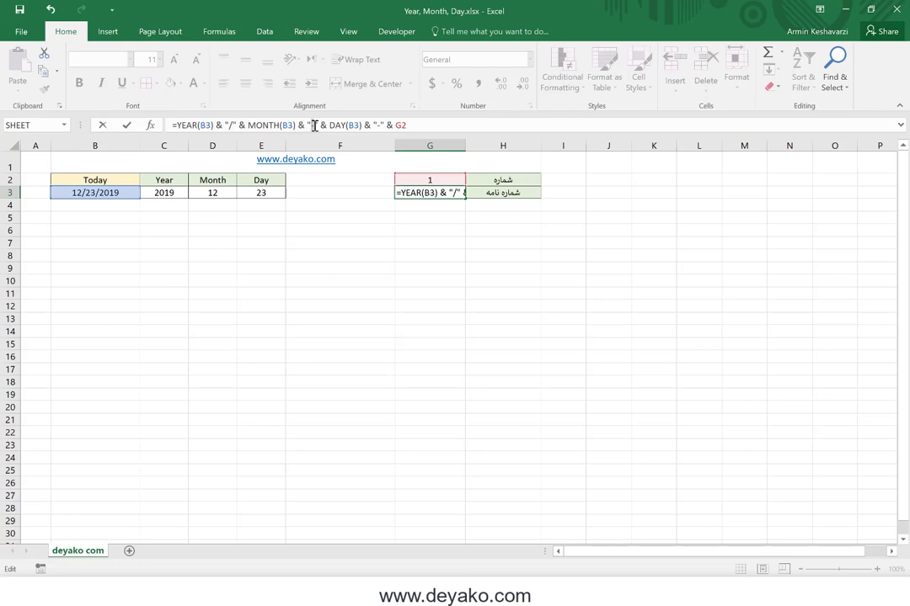
{"action": "left_click", "coordinate": [314, 126]}
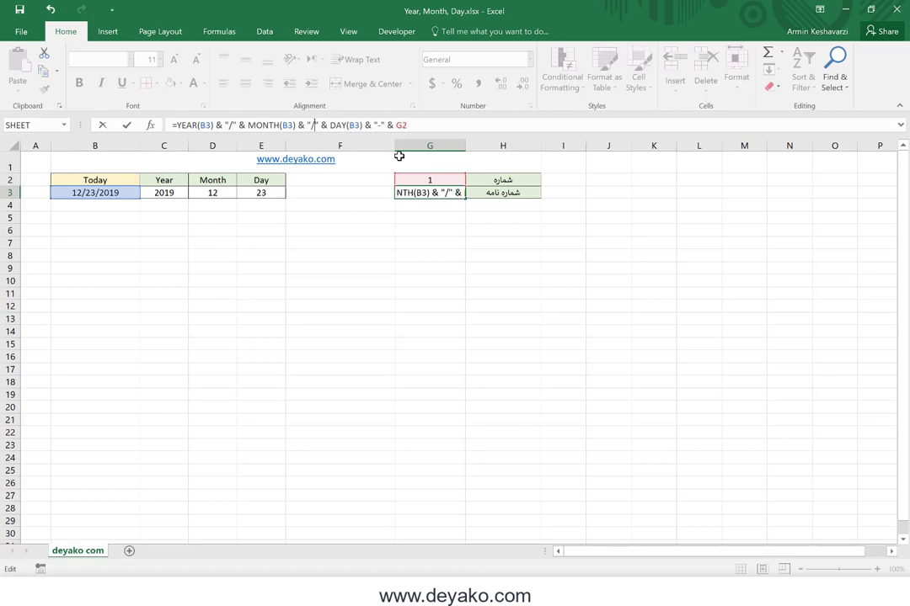
{"action": "key", "text": "Return"}
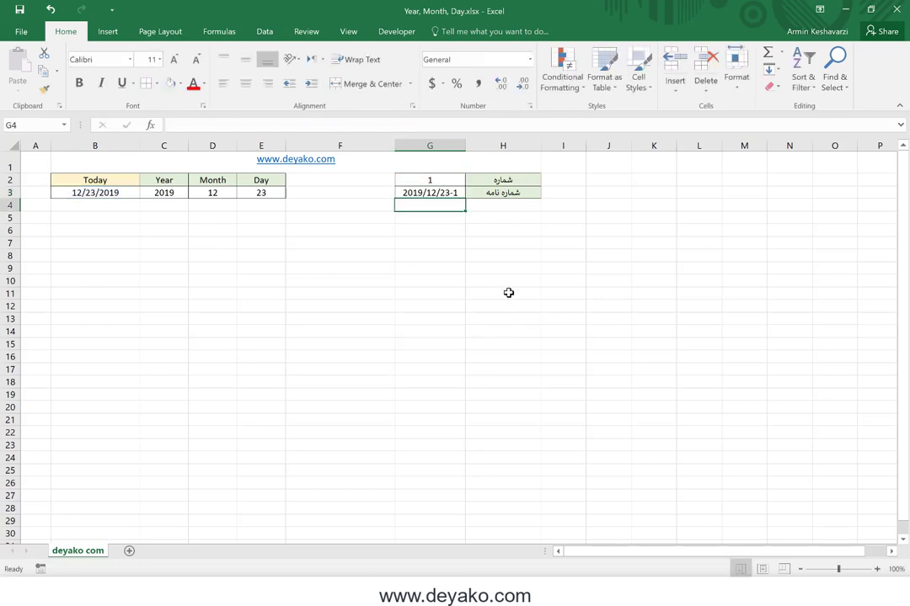
Step: Change the separator before G2 to ": " so G3 reads 2019-12-23: 1
{"action": "key", "text": "Up"}
{"action": "left_click", "coordinate": [320, 124]}
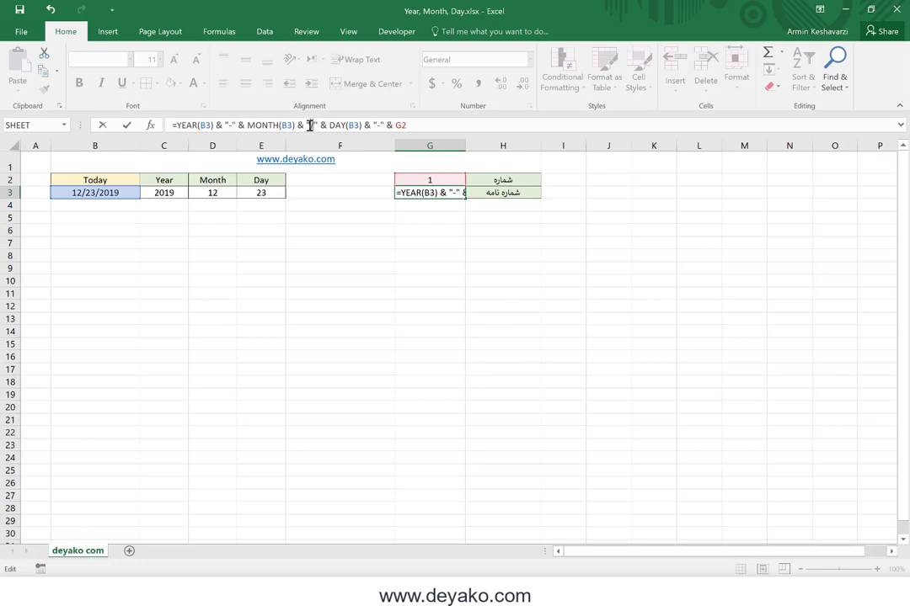
{"action": "left_click", "coordinate": [310, 124]}
{"action": "left_click", "coordinate": [378, 125]}
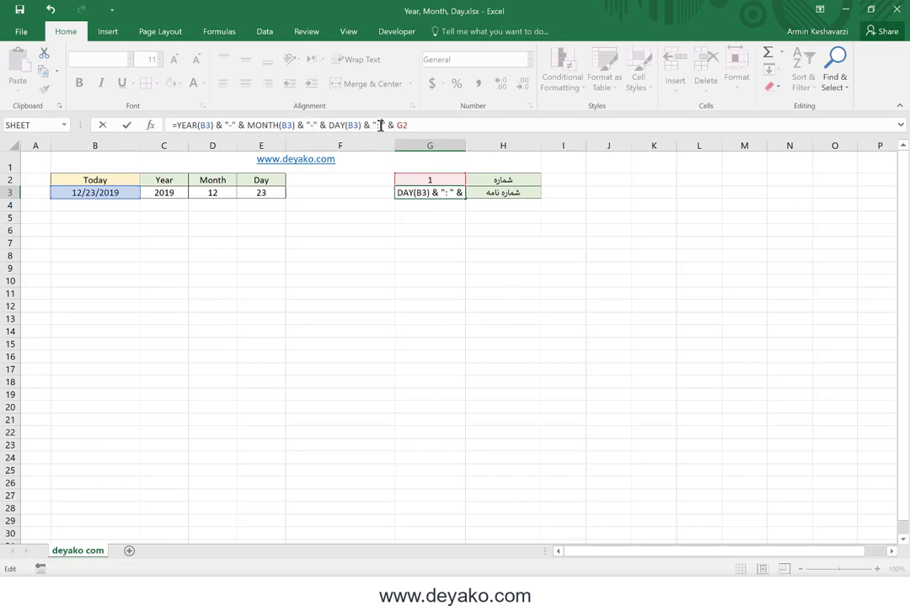
{"action": "key", "text": "Return"}
Step: Format counter cell G2 as Text and enter 01, making G3 read 2019-12-23: 01
{"action": "left_click", "coordinate": [437, 192]}
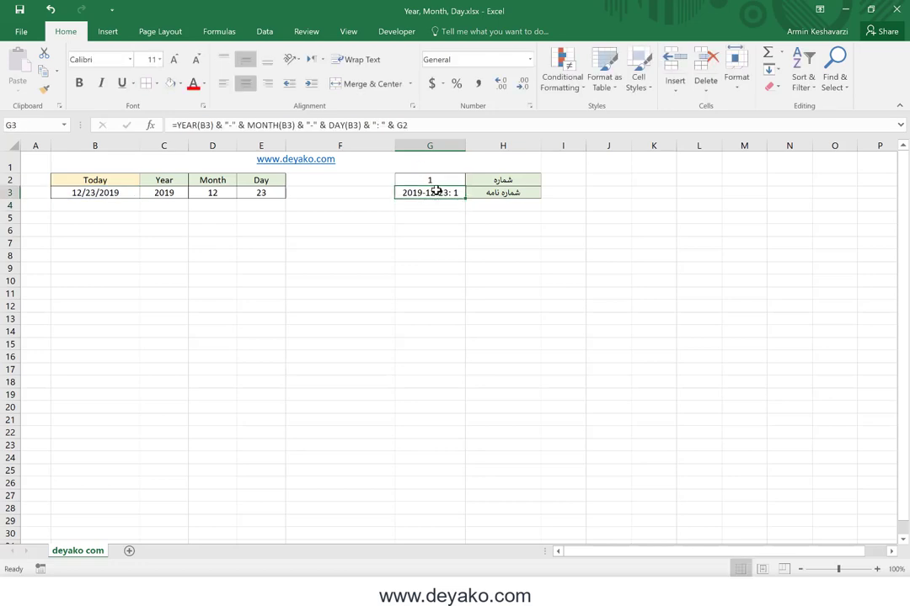
{"action": "left_click", "coordinate": [417, 181]}
{"action": "type", "text": "0"}
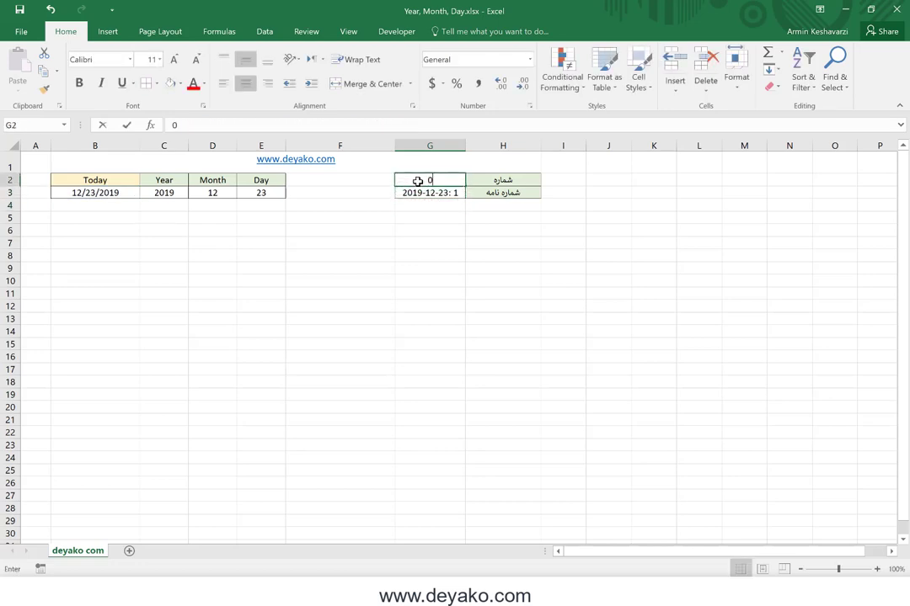
{"action": "type", "text": "1"}
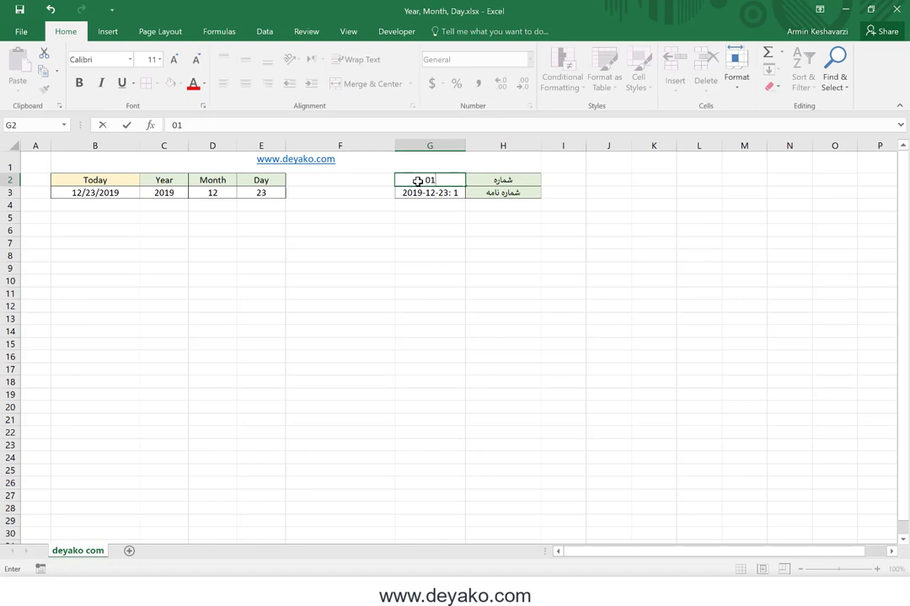
{"action": "key", "text": "Return"}
{"action": "left_click", "coordinate": [429, 181]}
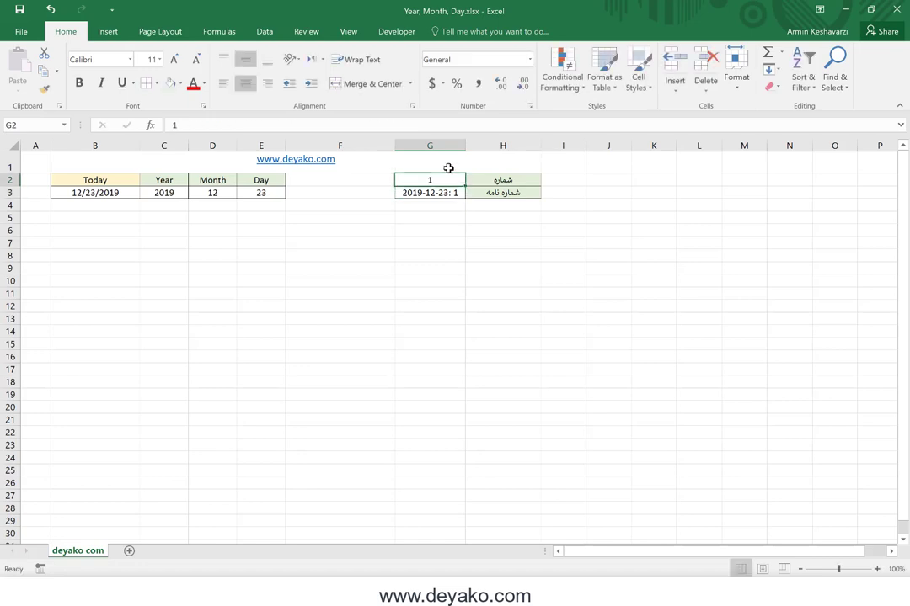
{"action": "left_click", "coordinate": [530, 59]}
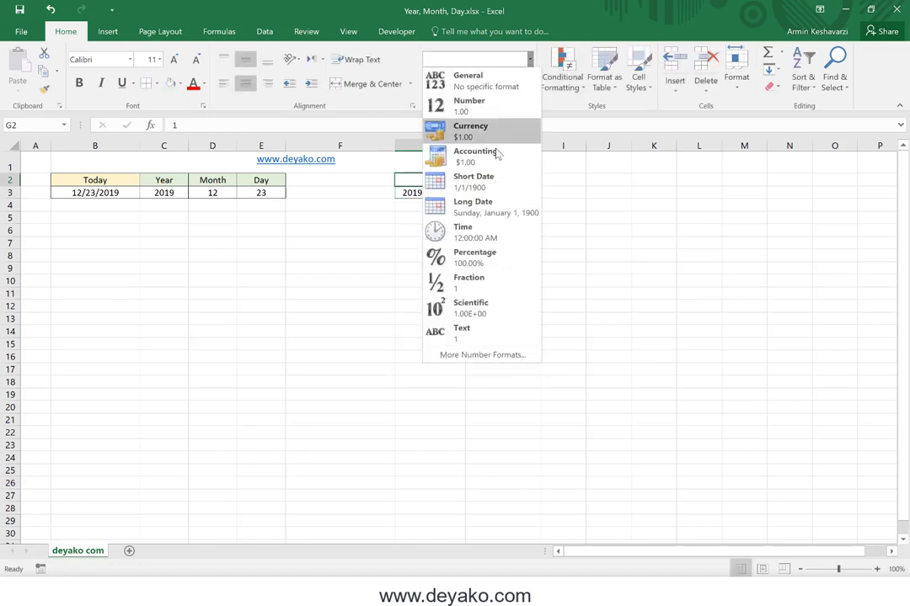
{"action": "left_click", "coordinate": [471, 335]}
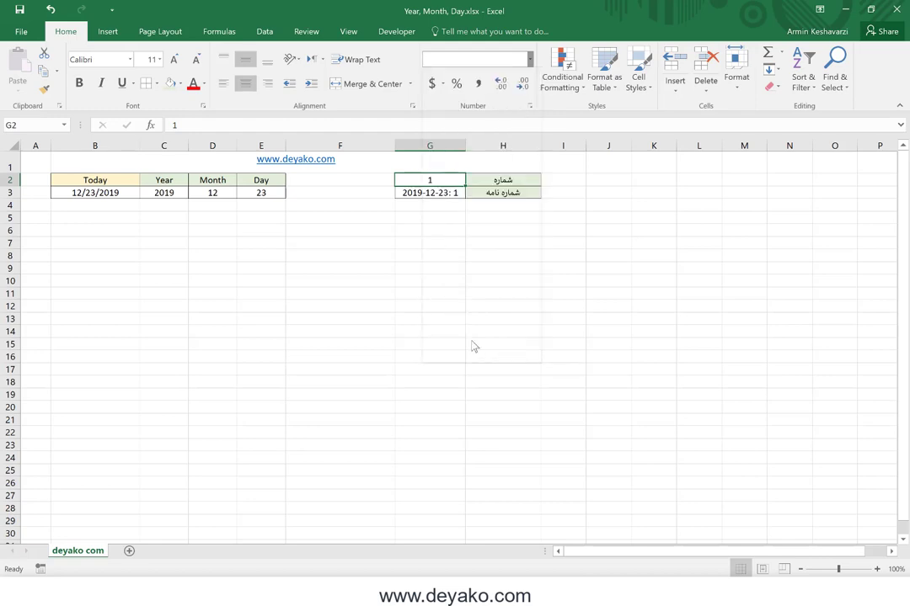
{"action": "type", "text": "0"}
{"action": "key", "text": "Return"}
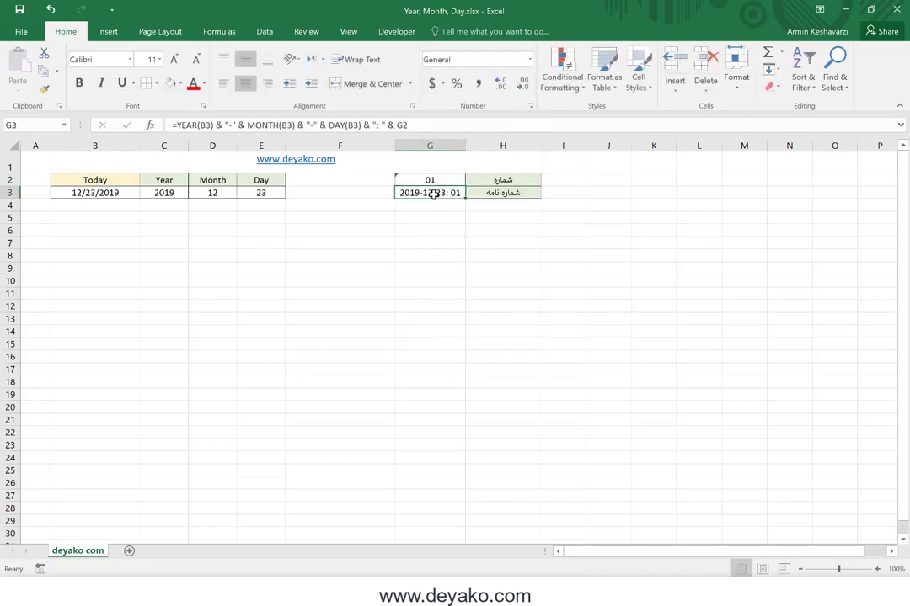
Step: Add blank worksheets Sheet2 and Sheet3, then select I1 on Sheet3
{"action": "left_click", "coordinate": [440, 232]}
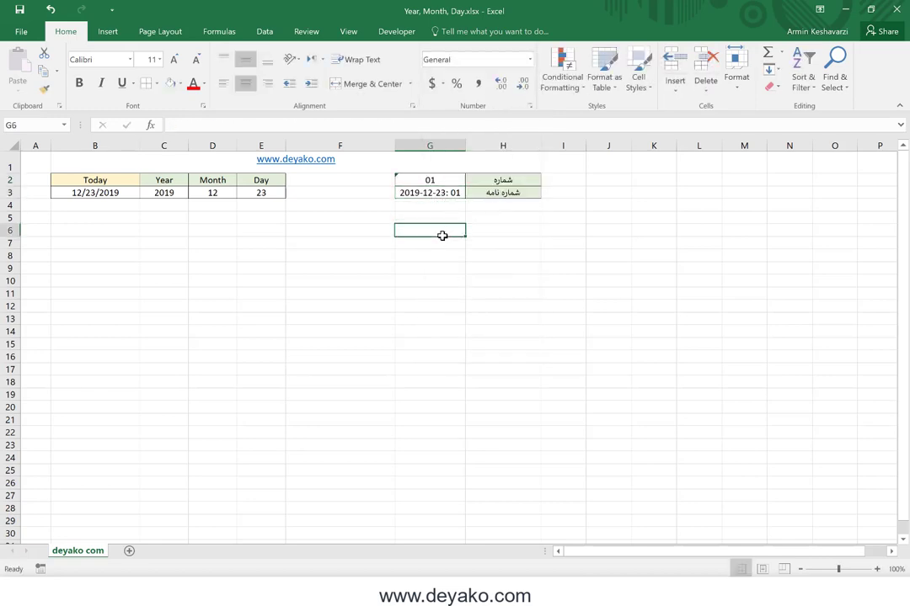
{"action": "left_click_drag", "start_coordinate": [503, 195], "coordinate": [442, 195]}
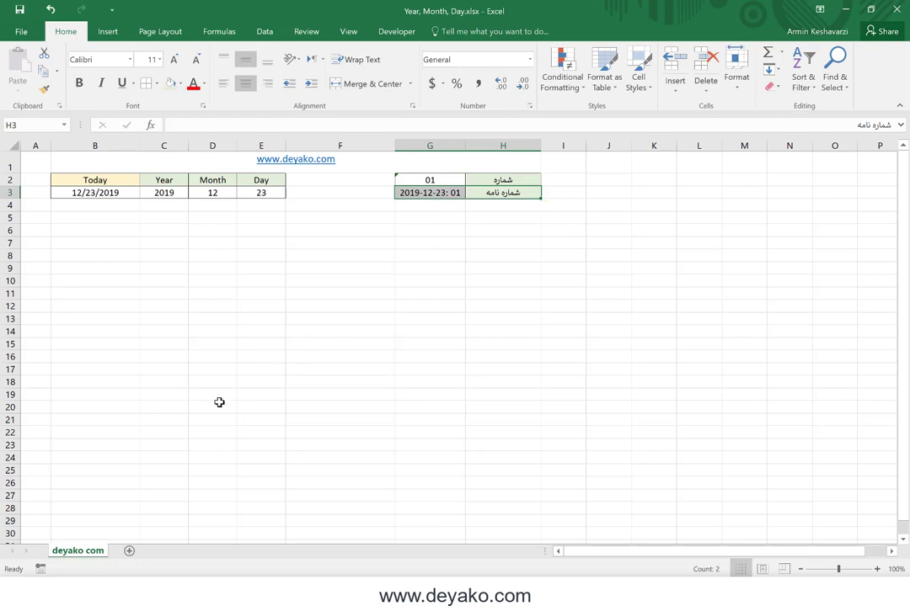
{"action": "left_click", "coordinate": [129, 551]}
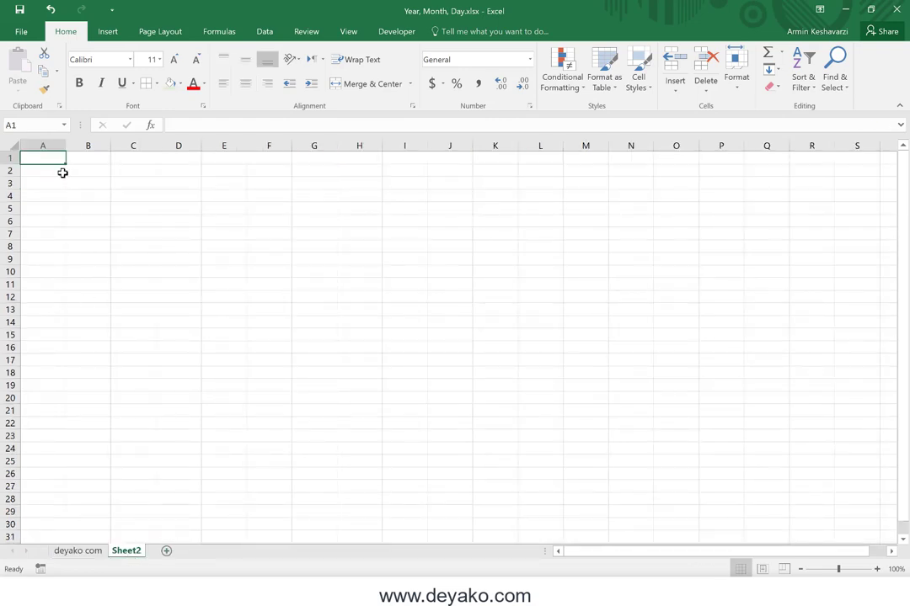
{"action": "left_click", "coordinate": [80, 553]}
{"action": "left_click", "coordinate": [133, 551]}
{"action": "left_click", "coordinate": [167, 552]}
{"action": "left_click_drag", "start_coordinate": [37, 154], "coordinate": [462, 528]}
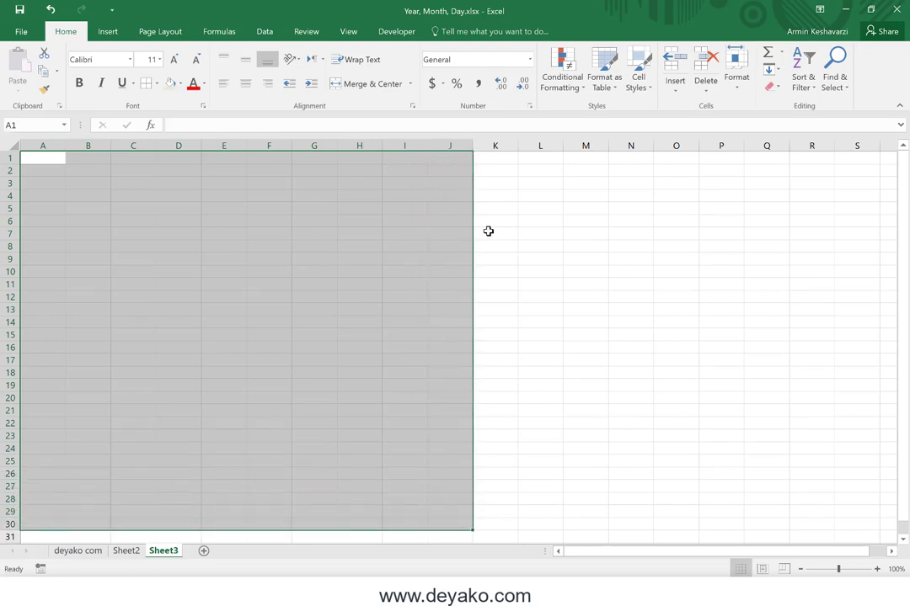
{"action": "left_click", "coordinate": [411, 162]}
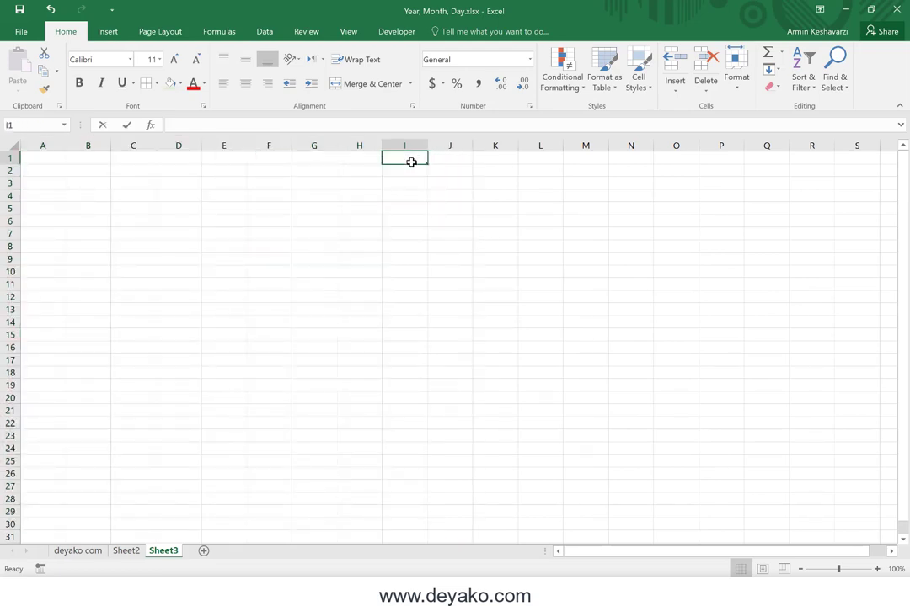
Step: Link Sheet3's I1 to G3 on the deyako com sheet and autofit column I
{"action": "type", "text": "="}
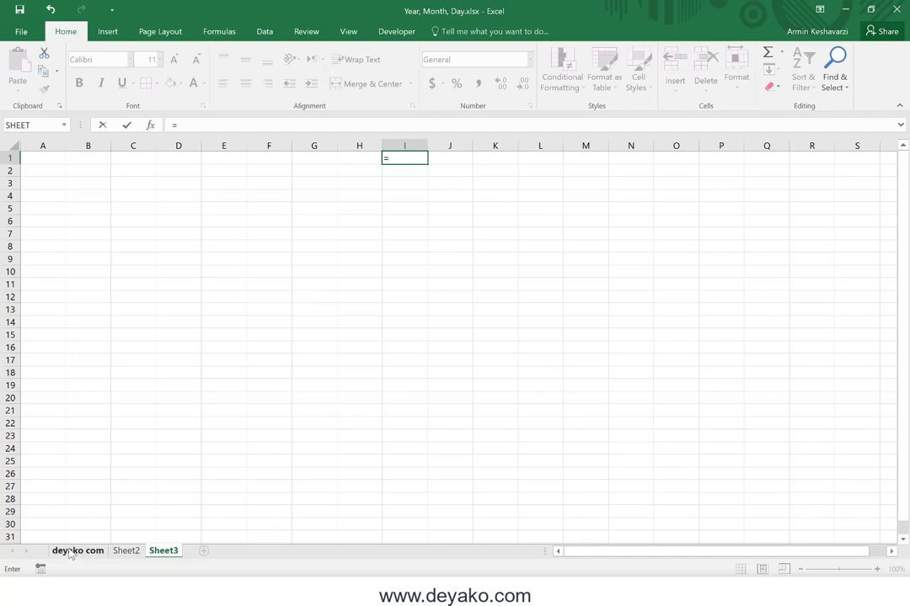
{"action": "left_click", "coordinate": [69, 550]}
{"action": "left_click", "coordinate": [431, 198]}
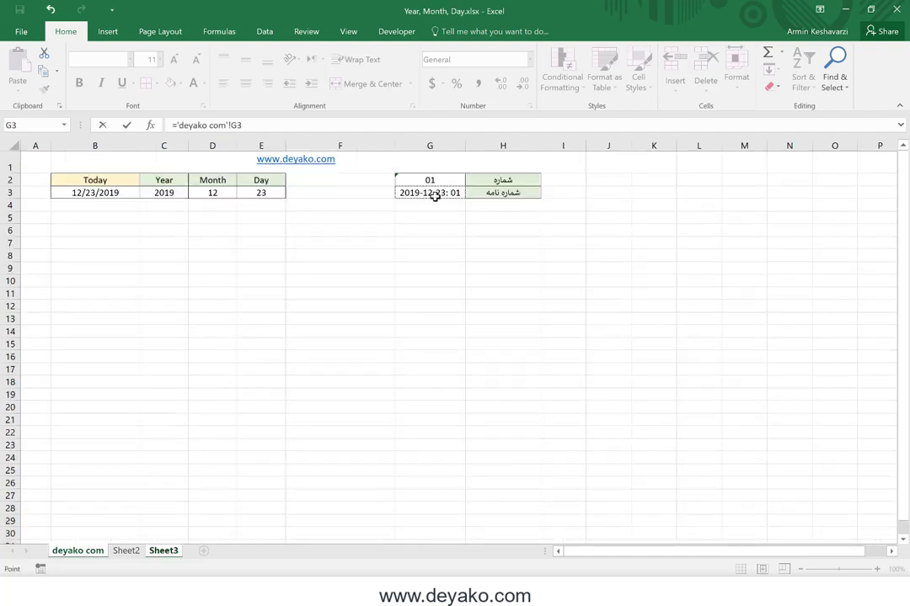
{"action": "key", "text": "Return"}
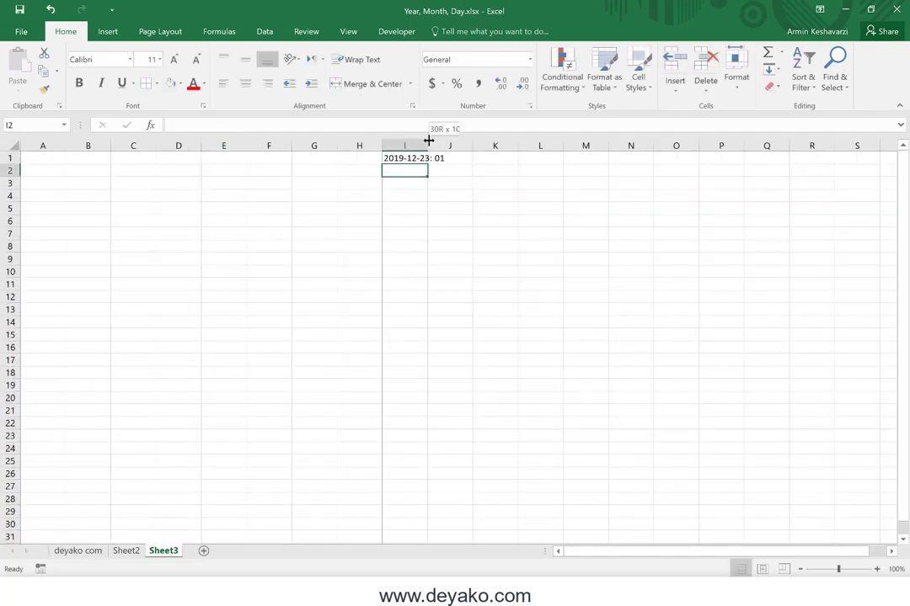
{"action": "double_click", "coordinate": [427, 142]}
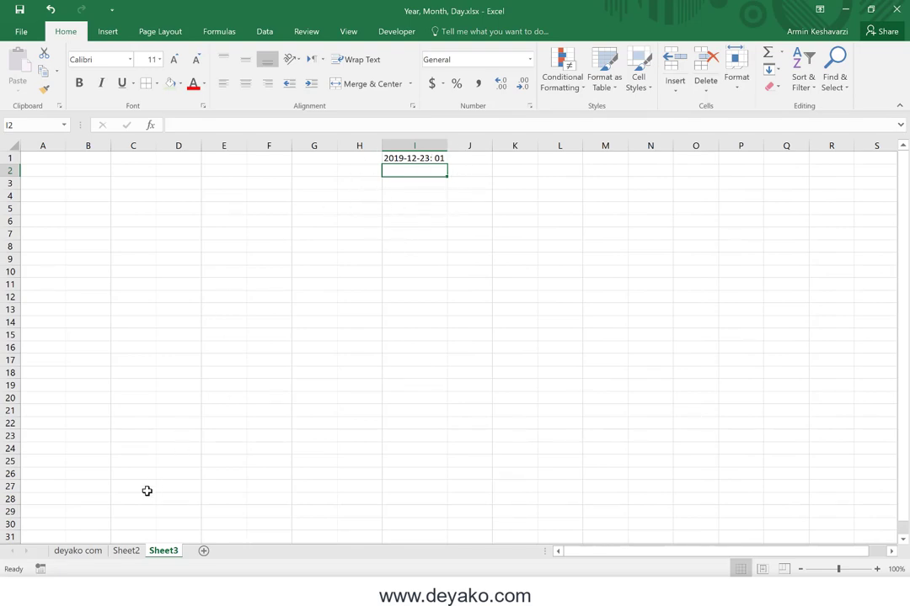
{"action": "left_click", "coordinate": [72, 553]}
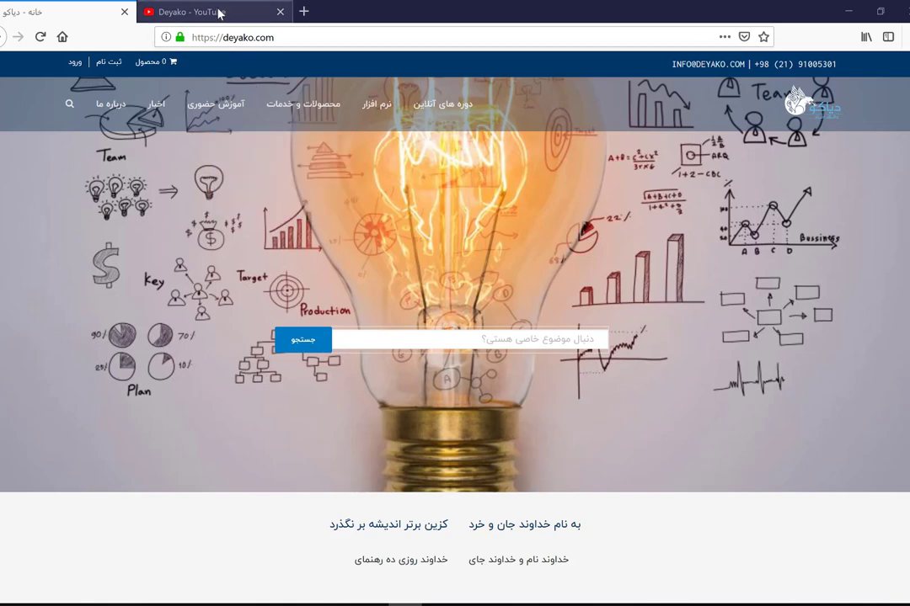
Step: Switch Firefox to the Deyako - YouTube channel tab
{"action": "left_click", "coordinate": [187, 12]}
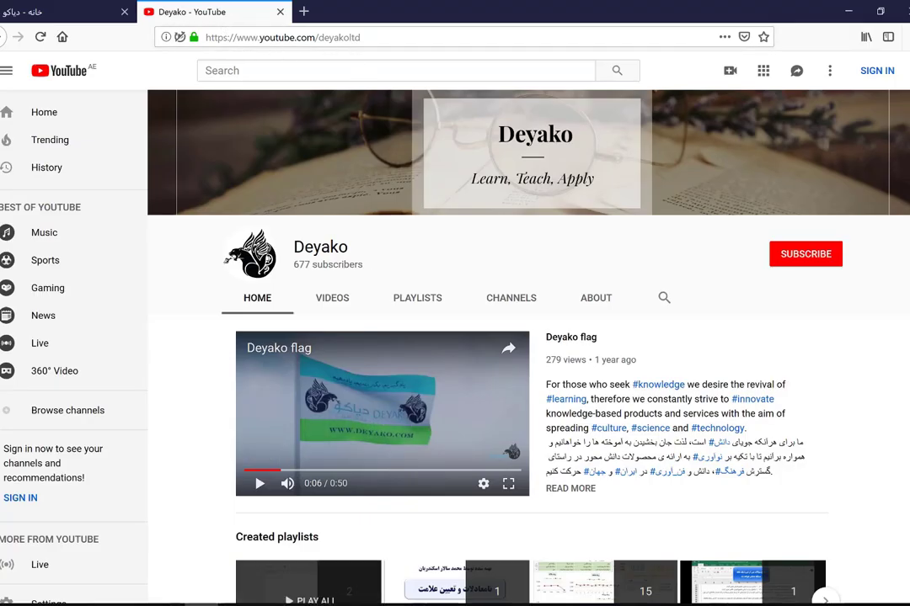